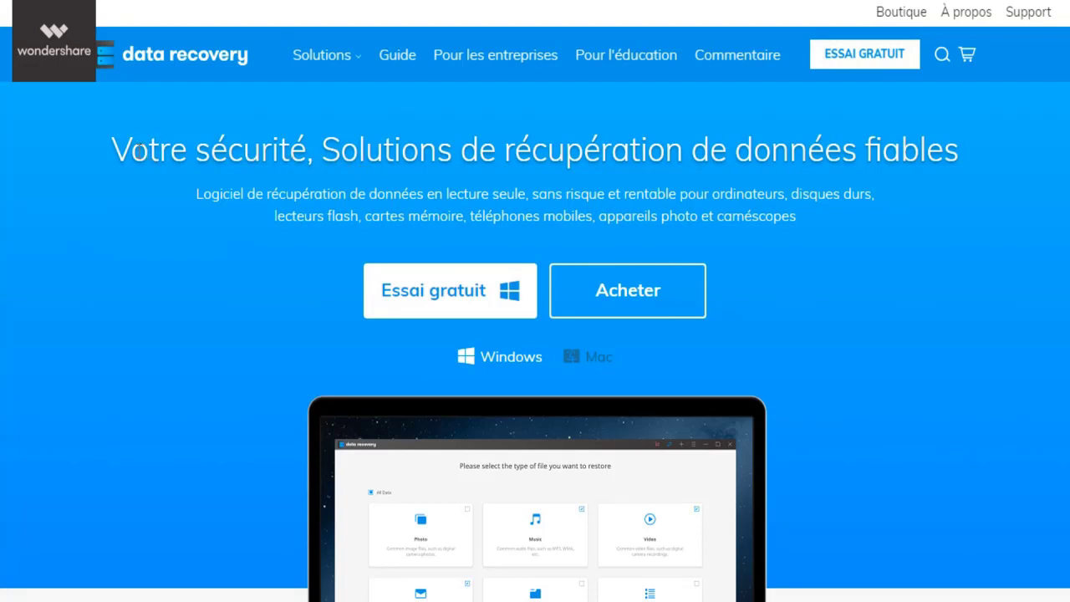
Download the free Windows trial of Wondershare Data Recovery and keep the installer file despite the browser warning.
left_click_drag(140, 151, 873, 152)
triple_click(872, 151)
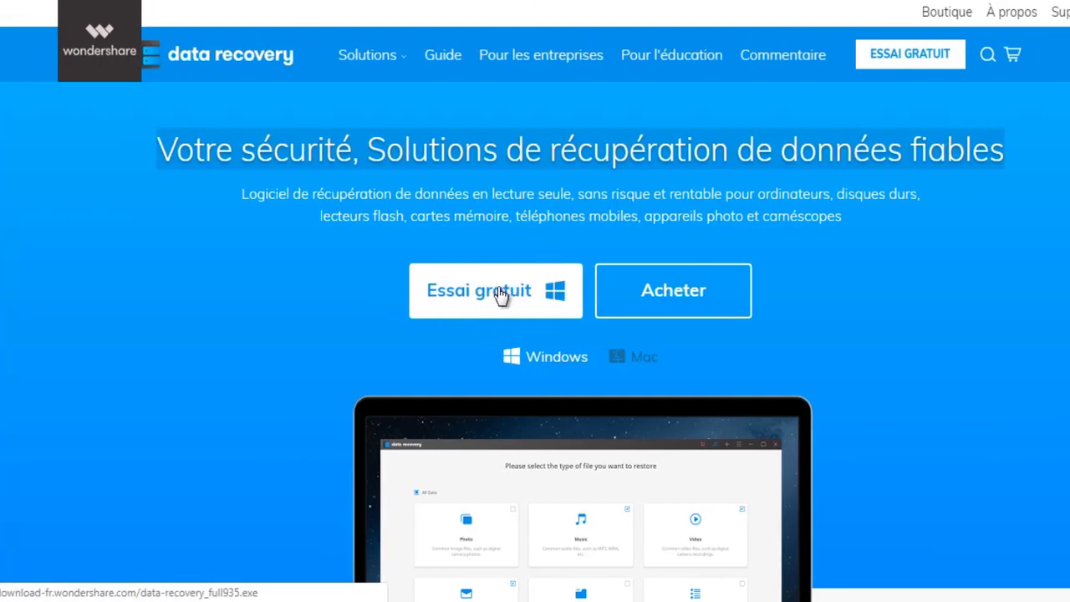
left_click(464, 291)
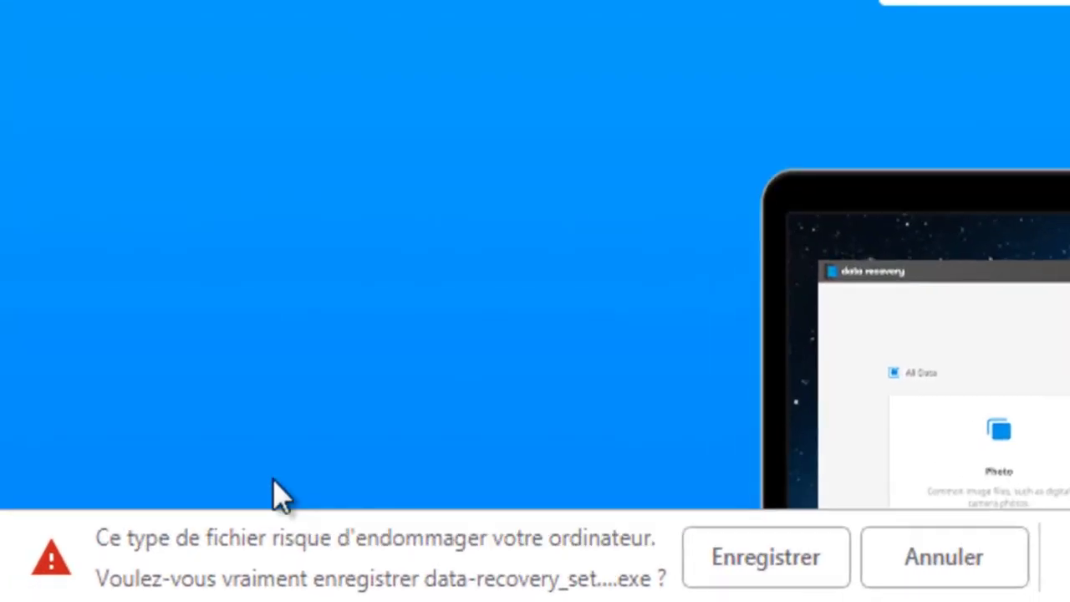
left_click(750, 567)
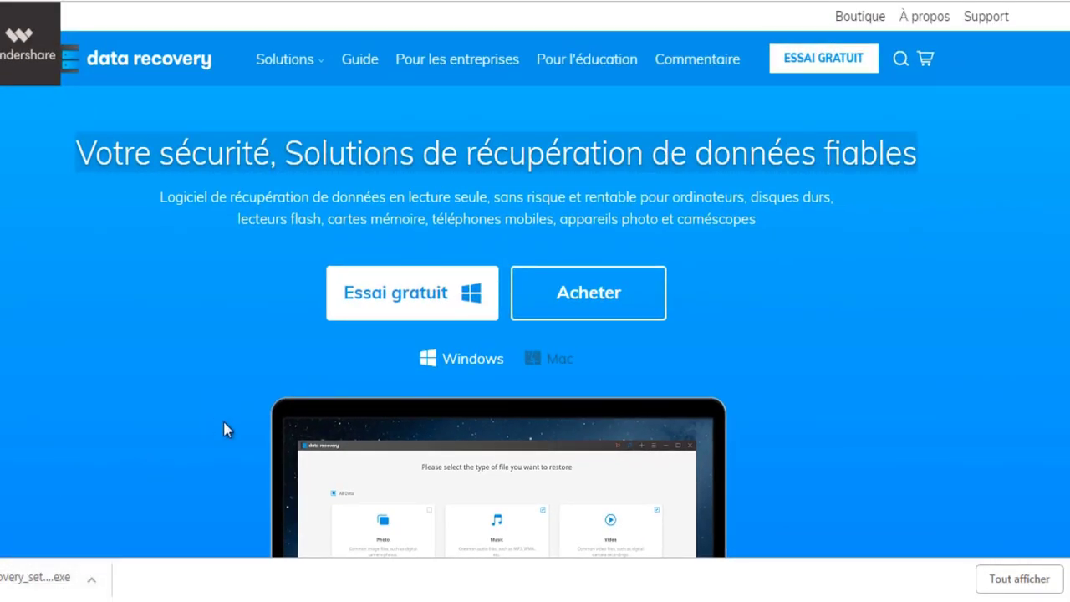
Install Wondershare Data Recovery with the default settings and finish the setup.
scroll(1053, 66, "down", 10)
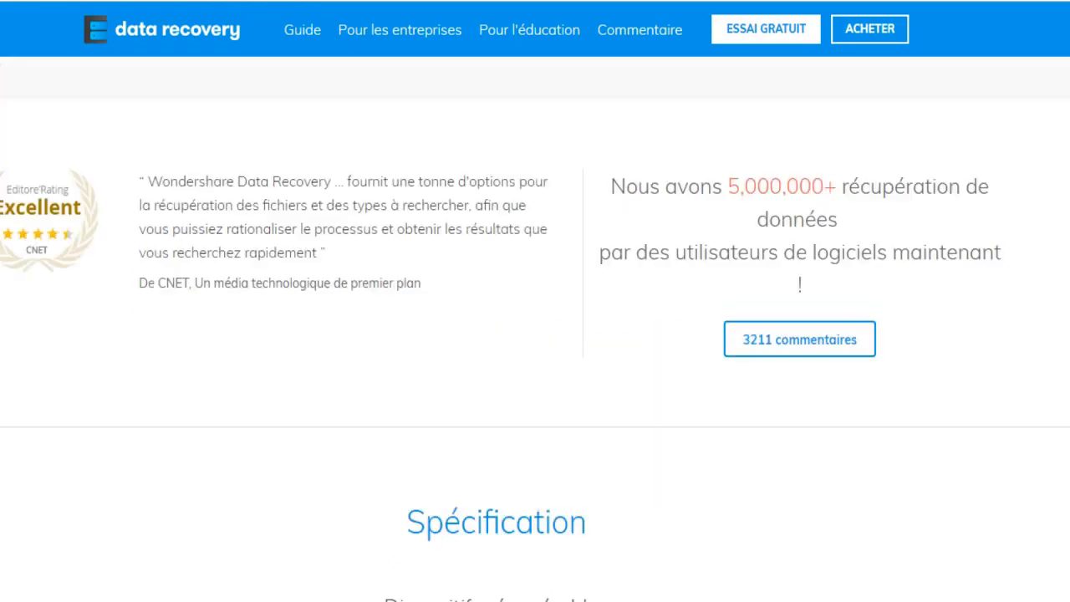
scroll(535, 301, "up", 5)
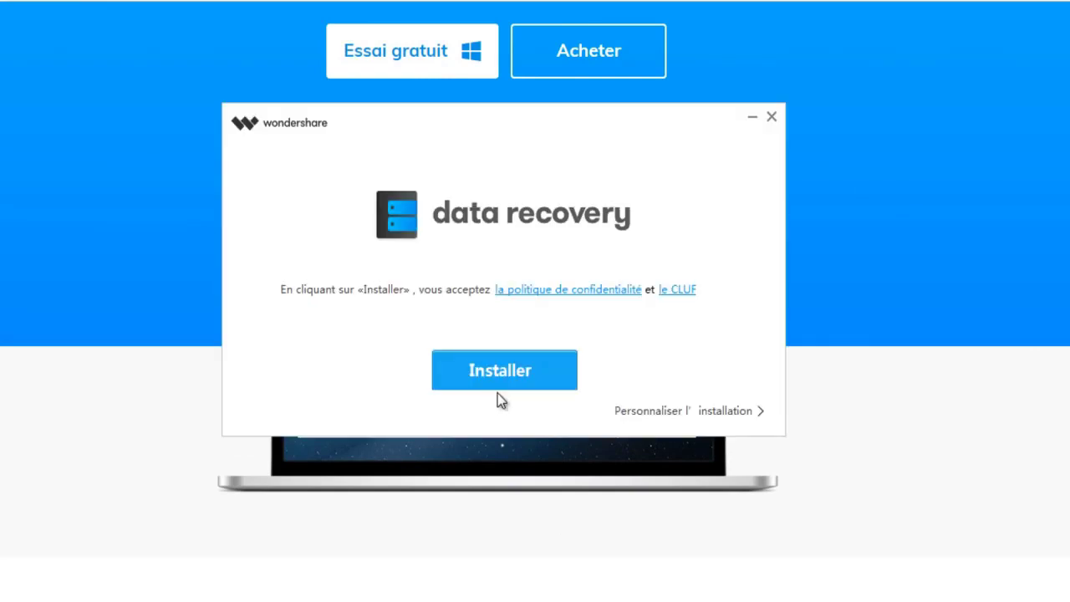
left_click(498, 376)
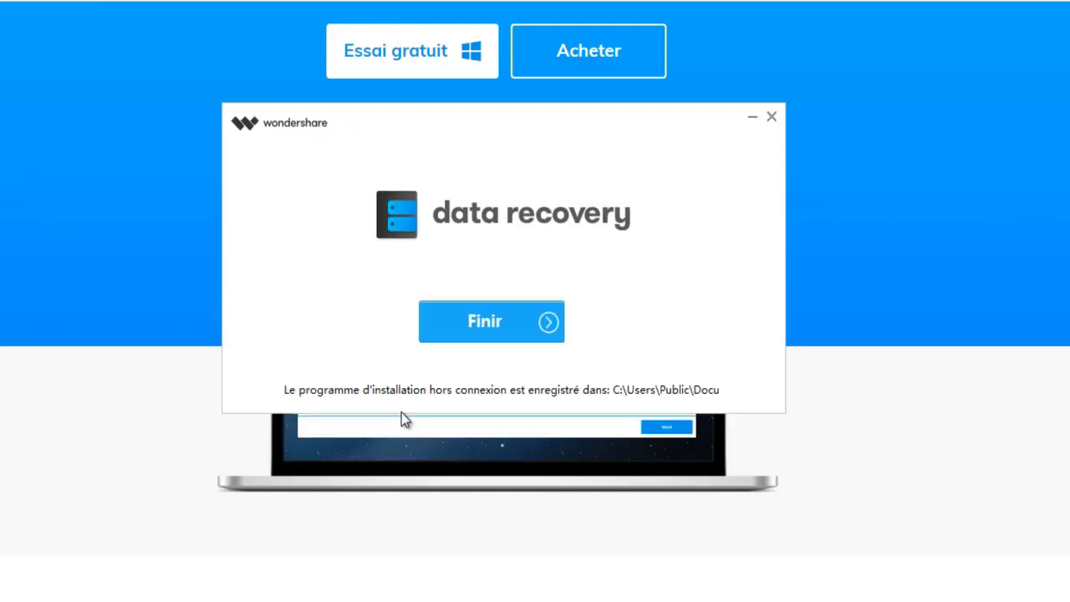
left_click(499, 327)
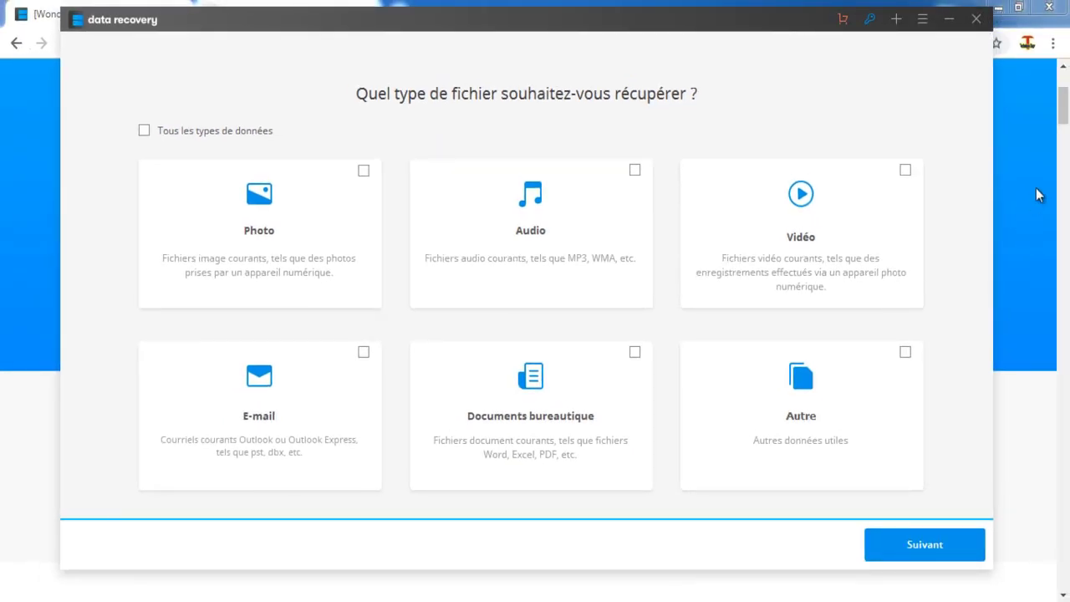
Minimize the two browser windows behind the data recovery program.
left_click(1037, 188)
left_click(997, 9)
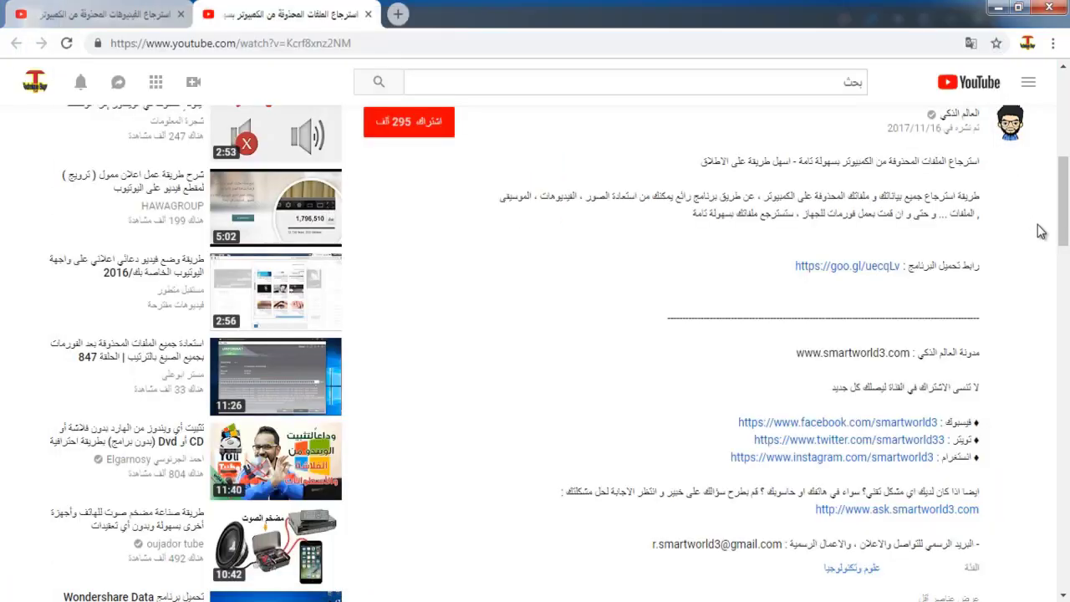
left_click(1034, 219)
left_click(997, 9)
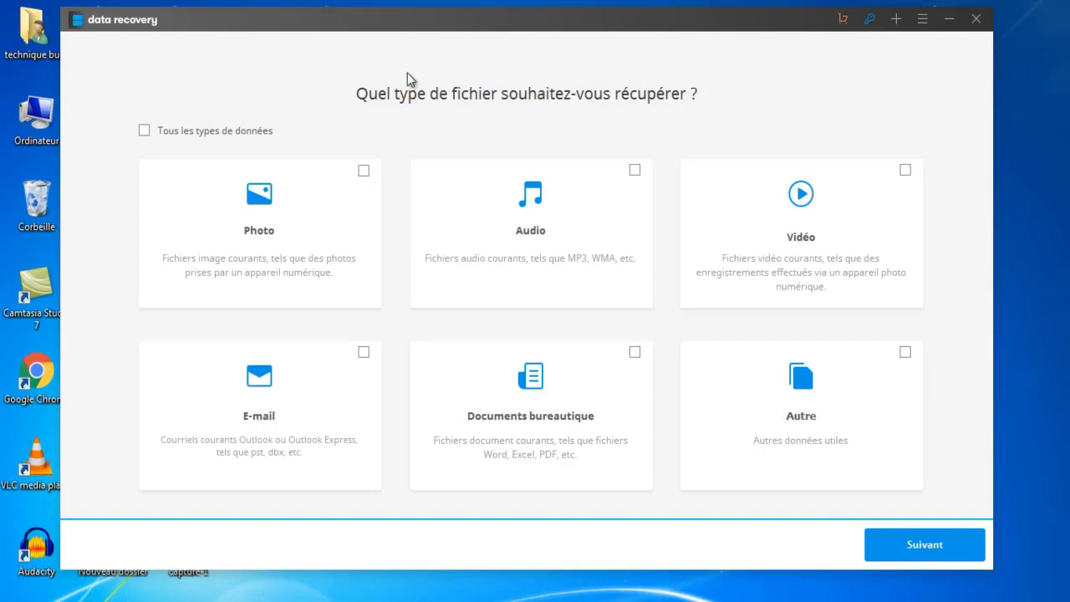
Choose only Vidéo as the file type to recover and continue to the location selection.
left_click(142, 132)
left_click(142, 132)
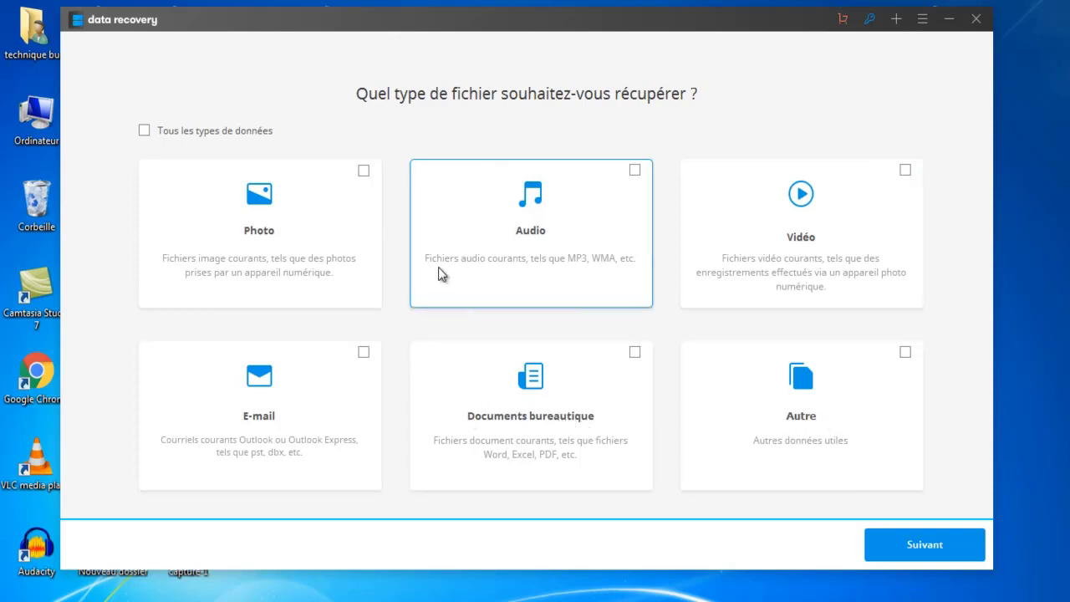
left_click(907, 172)
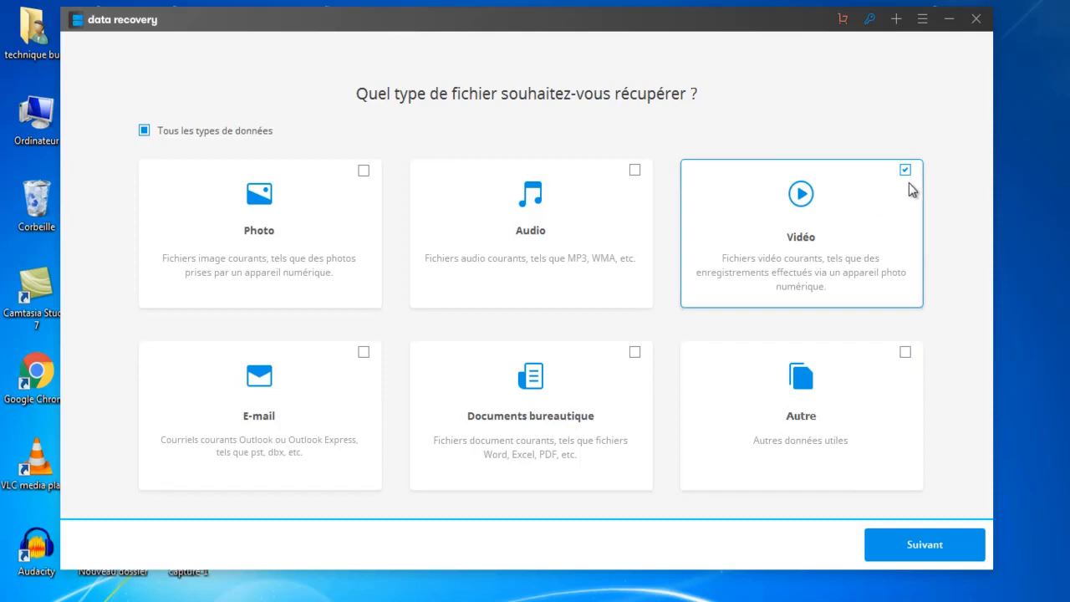
left_click(943, 554)
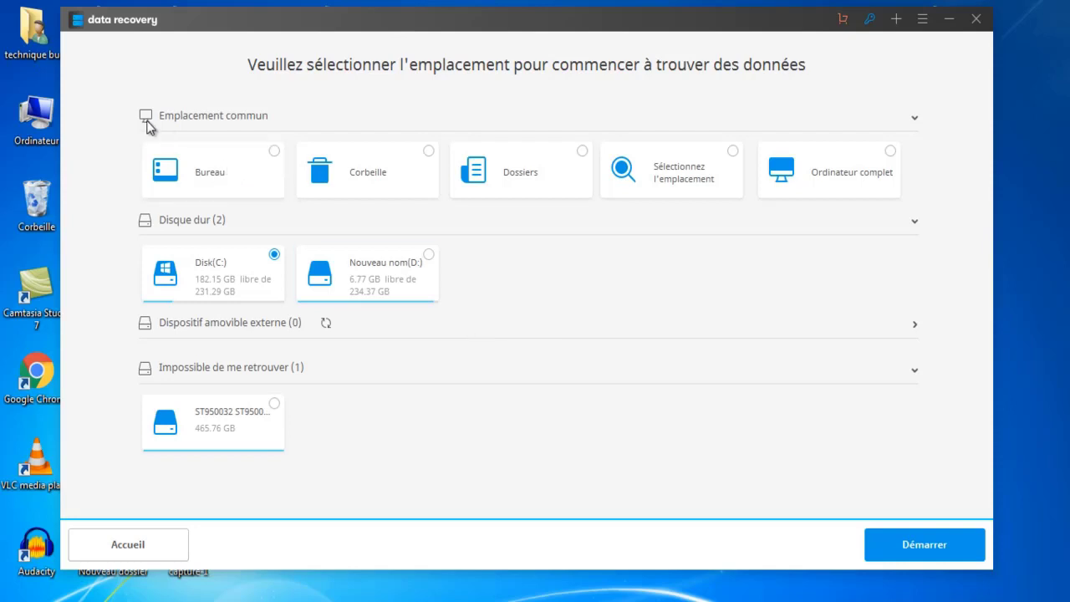
left_click(430, 160)
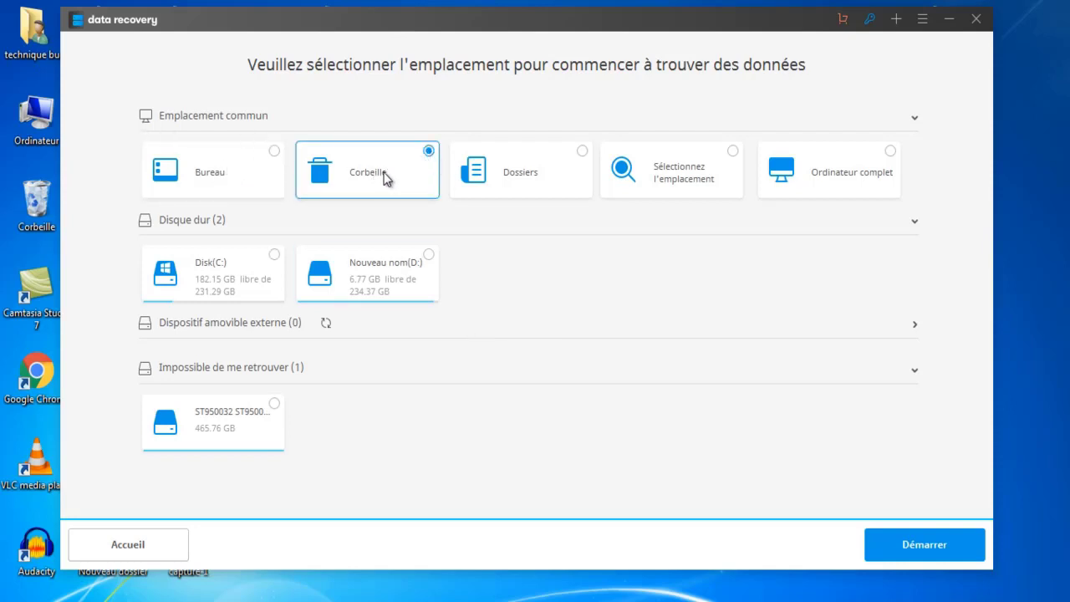
left_click(273, 256)
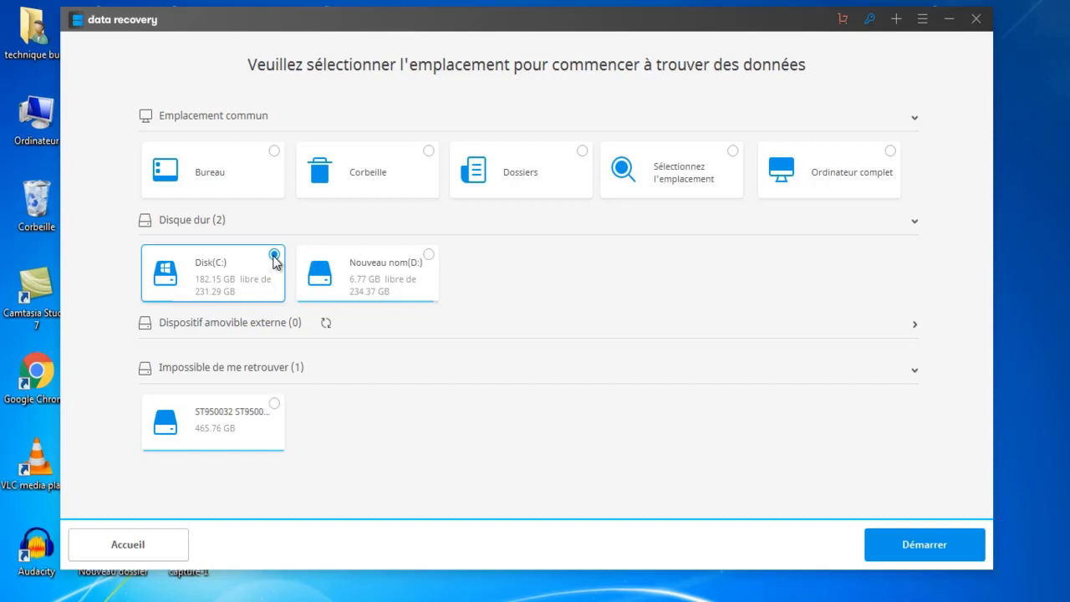
left_click(276, 156)
left_click(431, 158)
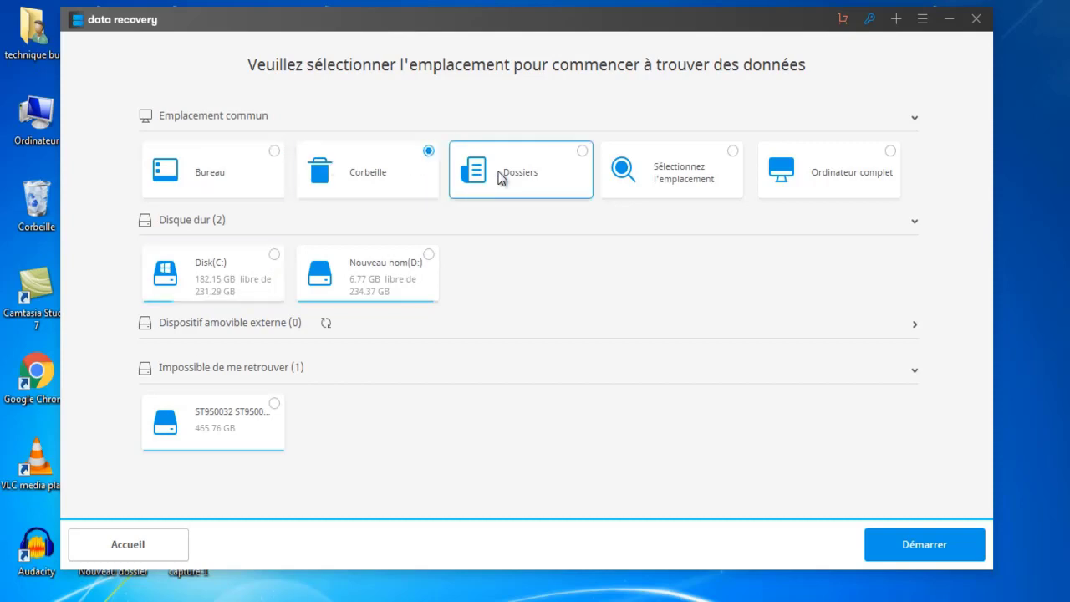
left_click(584, 154)
left_click(733, 152)
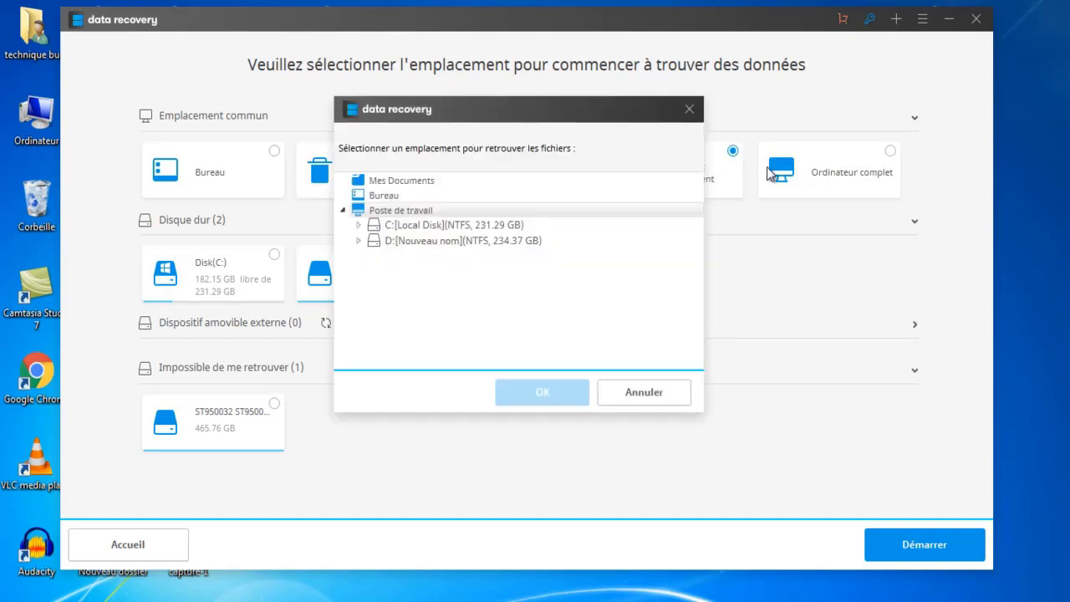
left_click(690, 109)
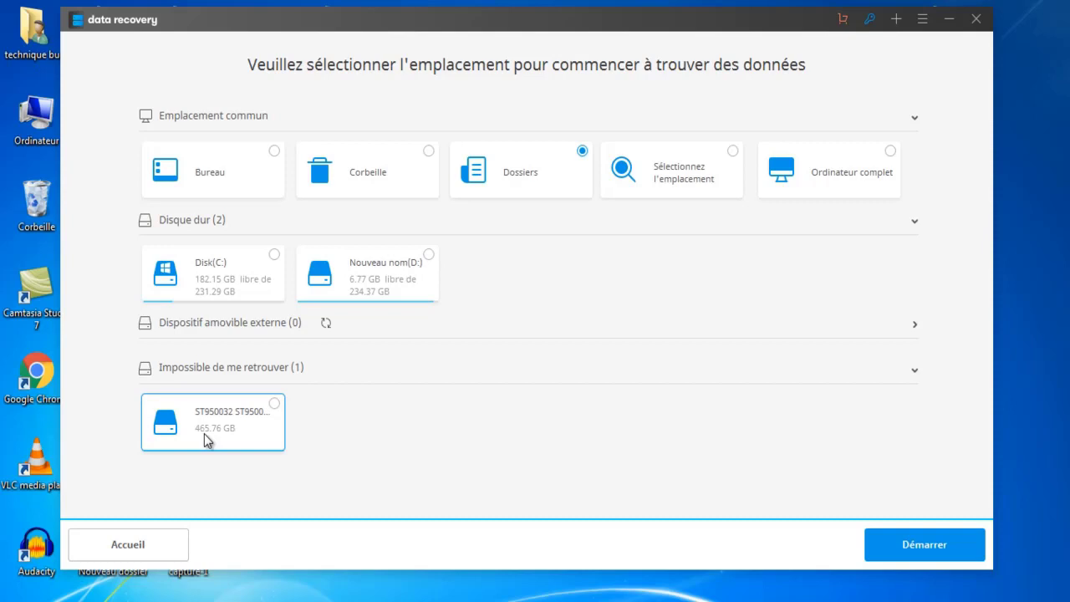
left_click(272, 405)
left_click(428, 151)
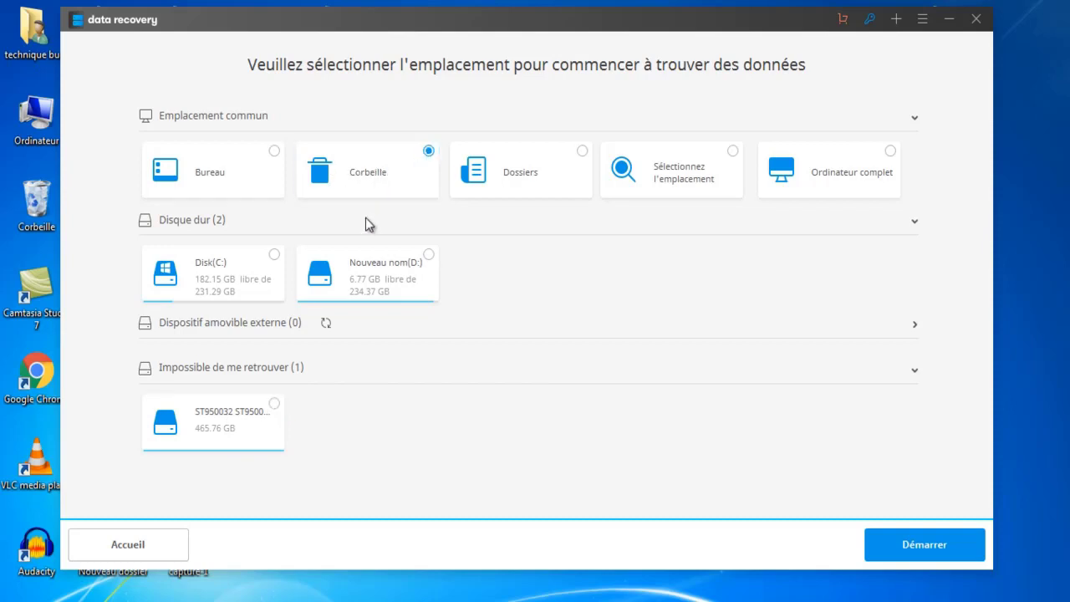
Set Bureau as the location to search and start the scan for lost videos.
left_click(275, 151)
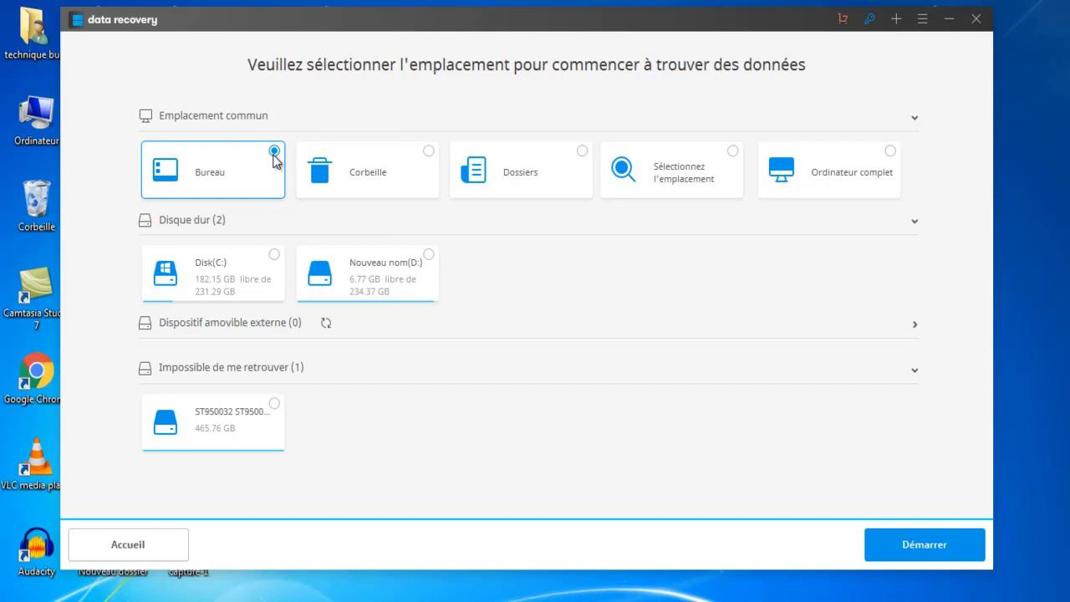
left_click(429, 156)
left_click(275, 152)
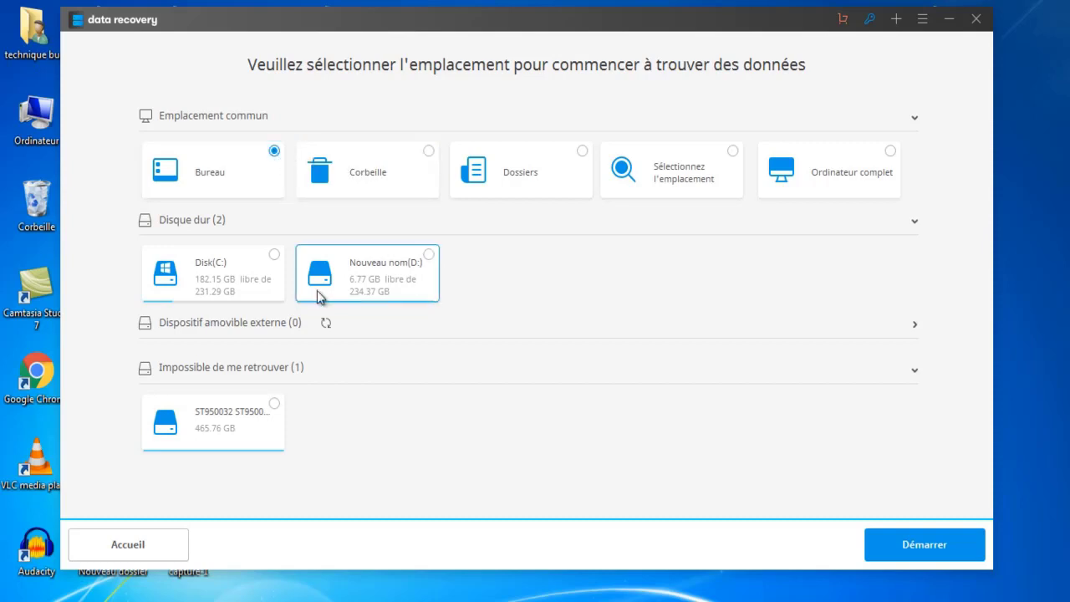
left_click(920, 548)
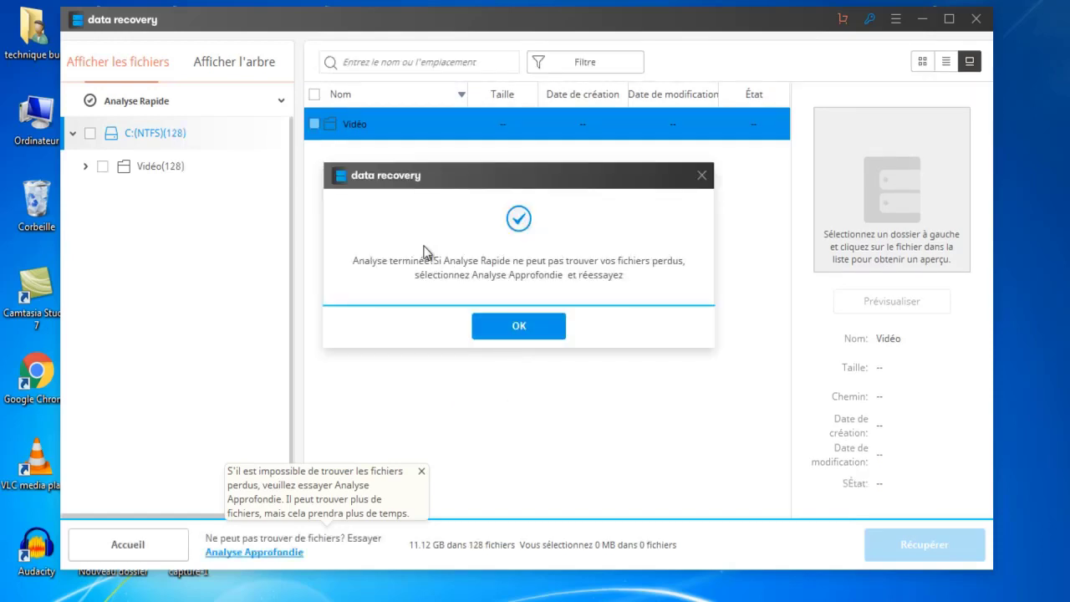
Dismiss the scan notices, expand the found Vidéo folder and mark its AVI, MP4 and WMV folders for recovery.
left_click(534, 336)
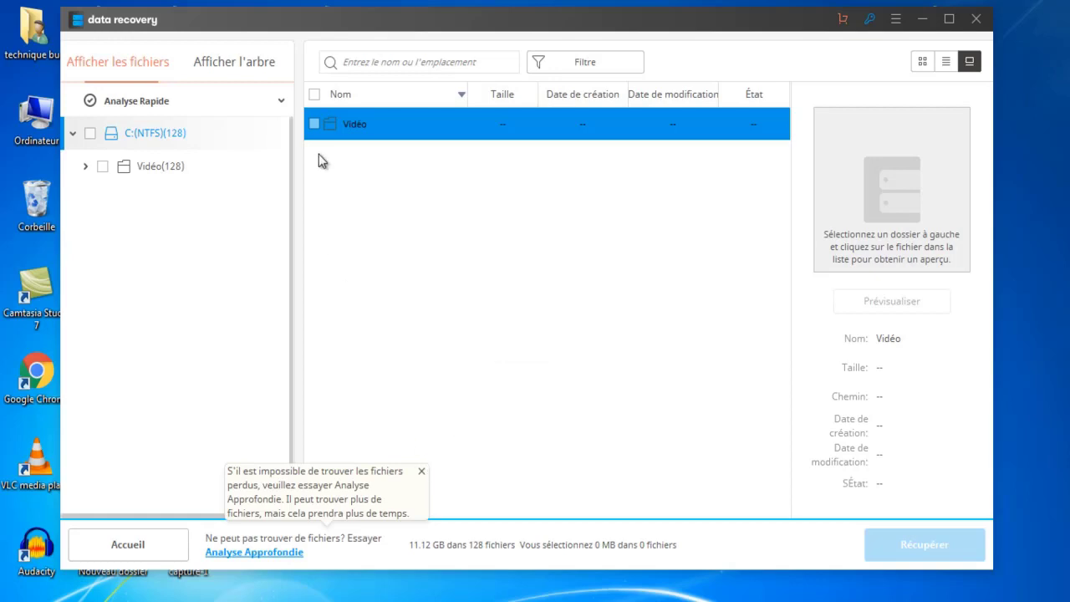
left_click(315, 126)
left_click(314, 125)
left_click(86, 168)
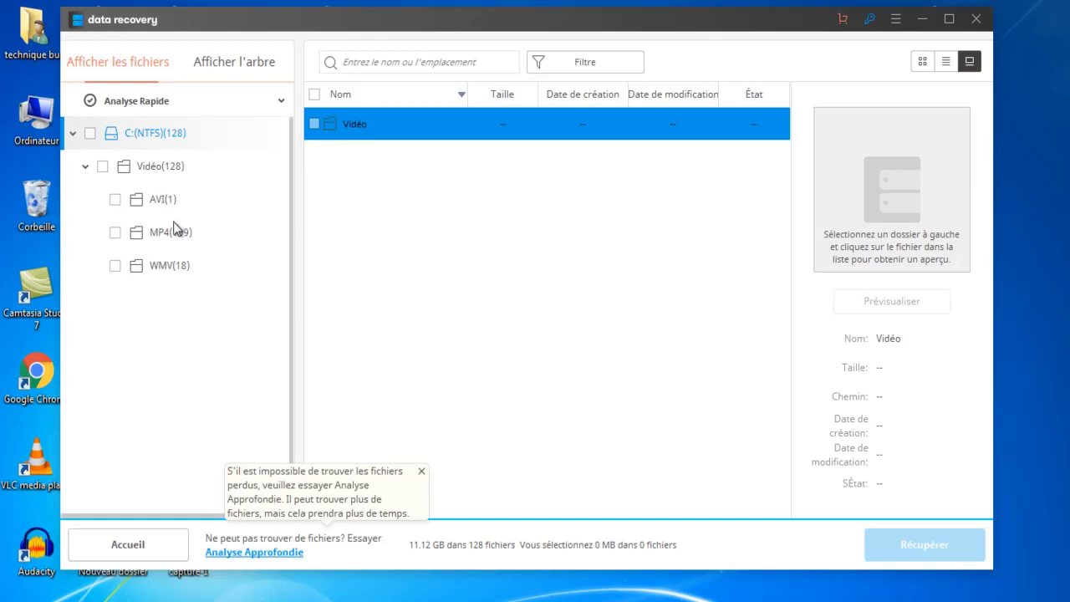
left_click(115, 201)
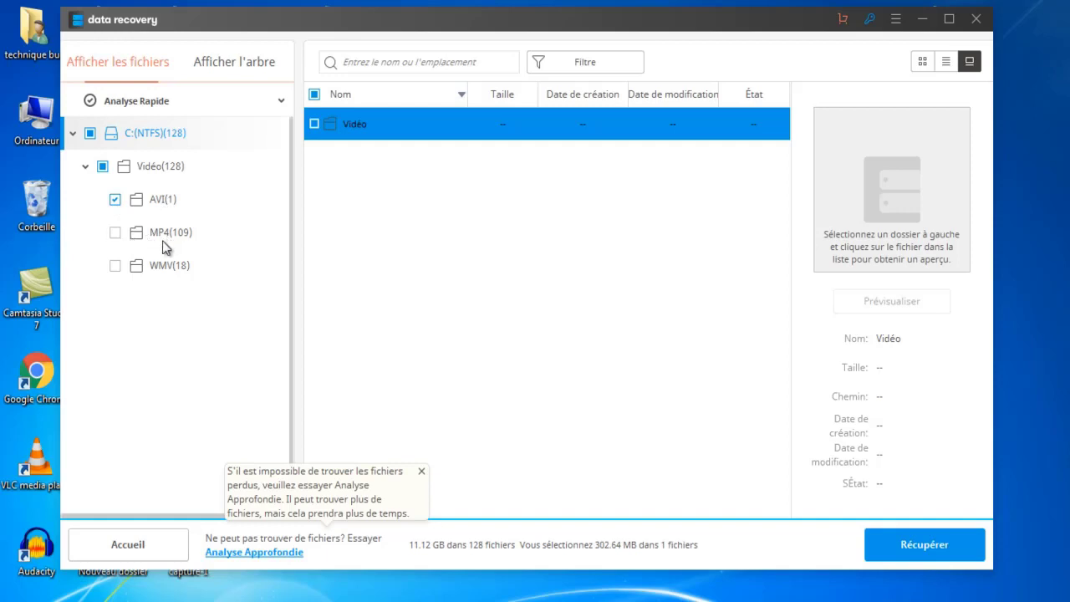
left_click(115, 236)
left_click(114, 268)
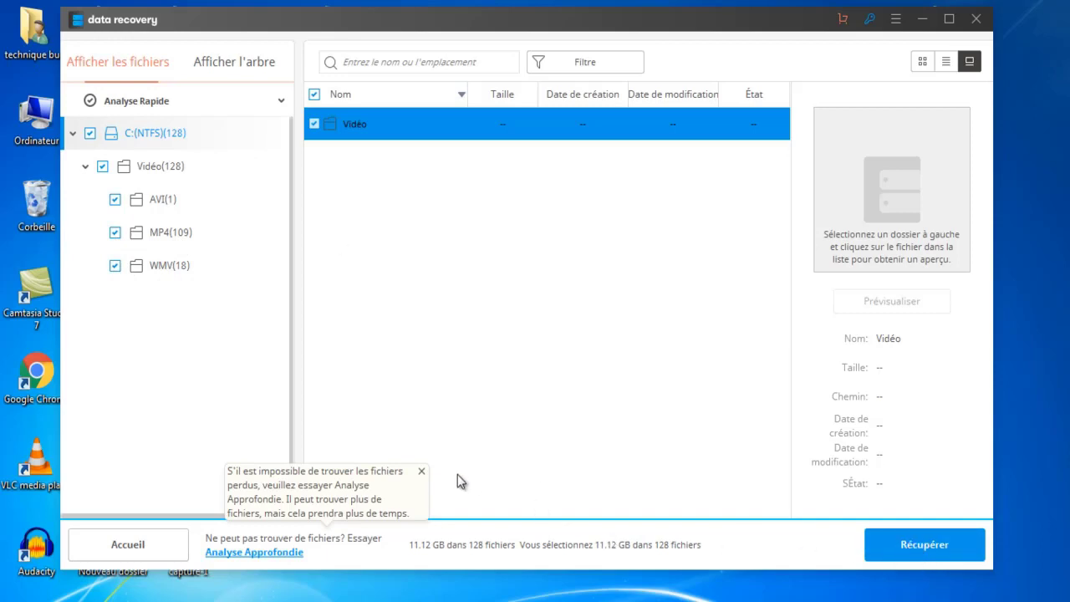
left_click(421, 471)
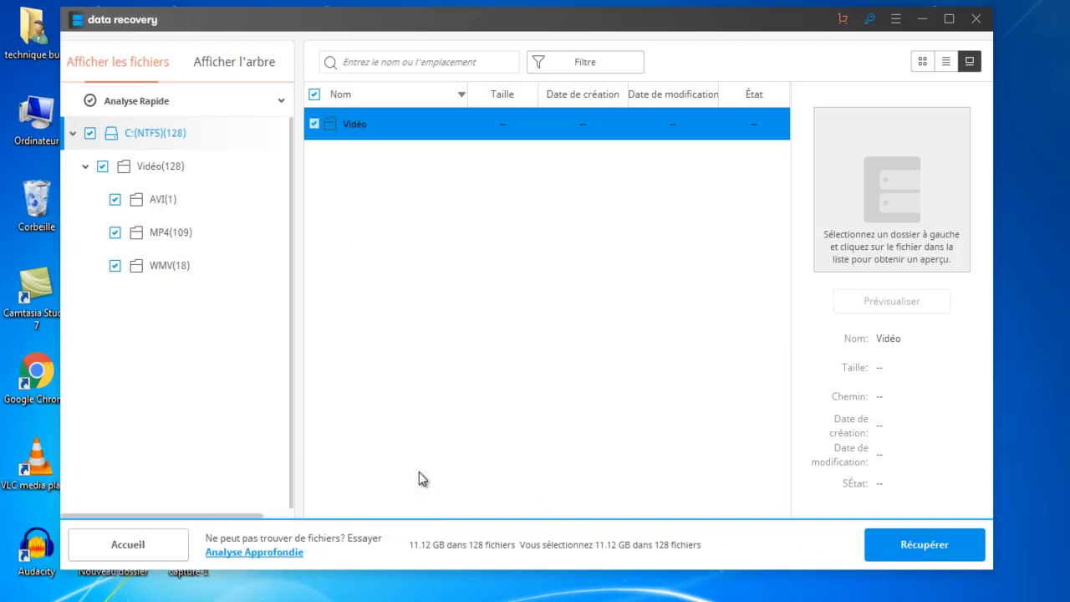
Try to recover the marked video folders, open the licence activation form and close it without registering.
left_click(928, 551)
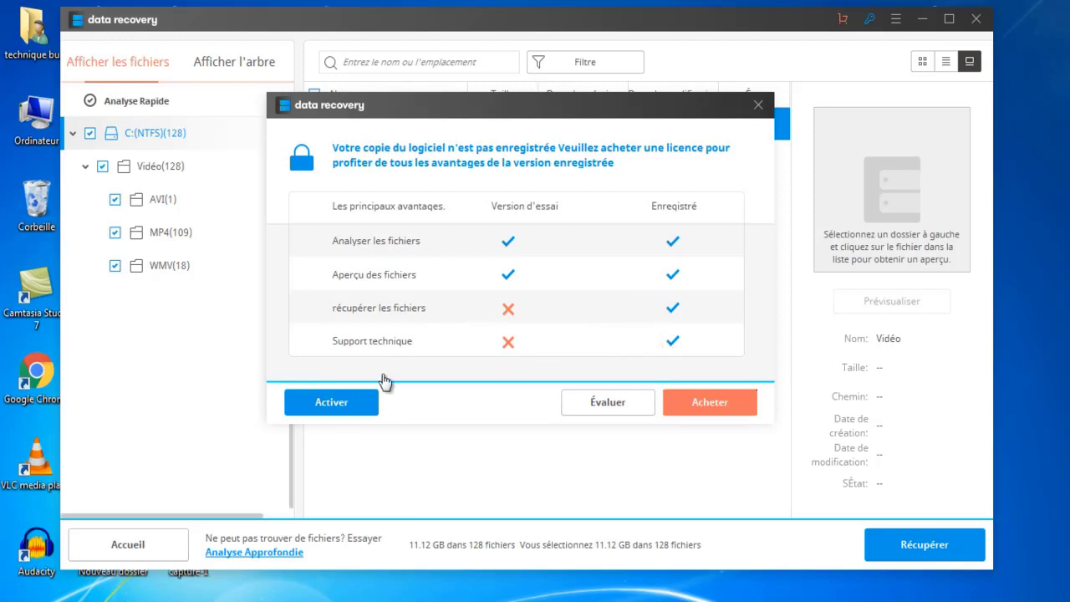
left_click(333, 403)
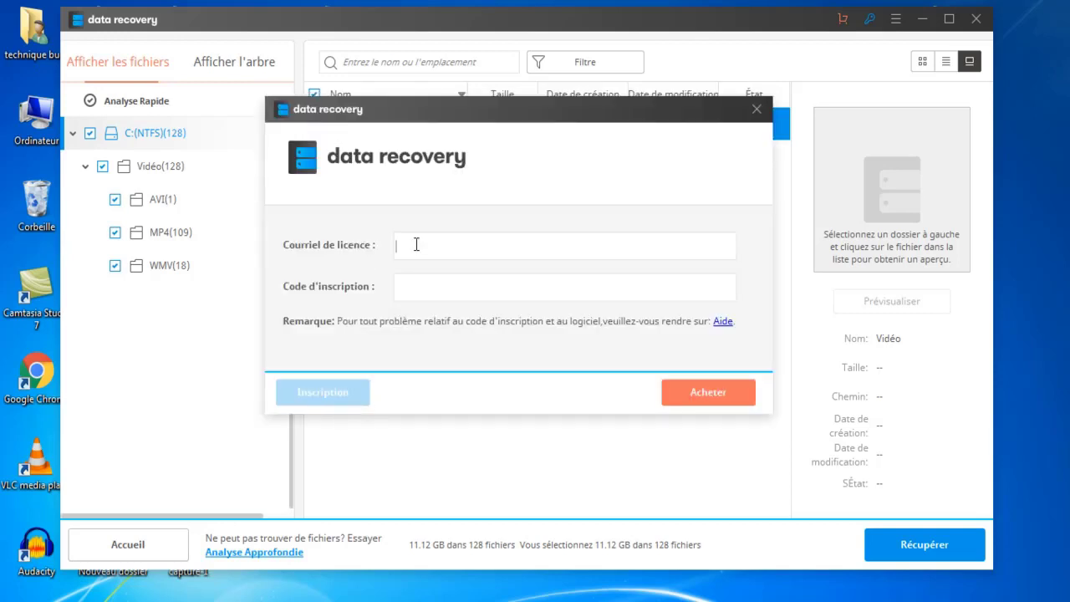
left_click(421, 289)
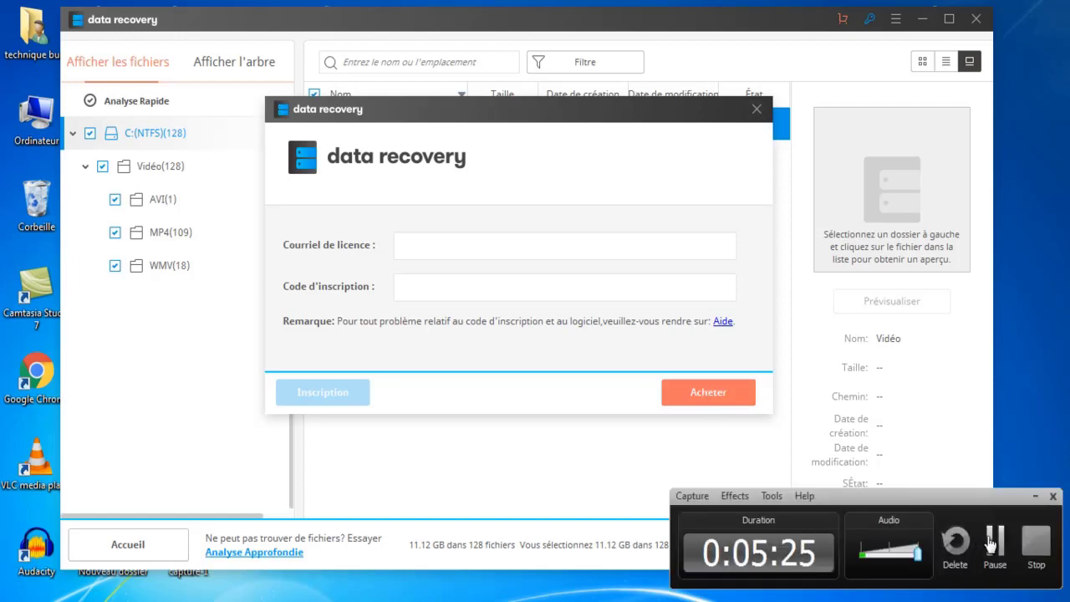
left_click(987, 542)
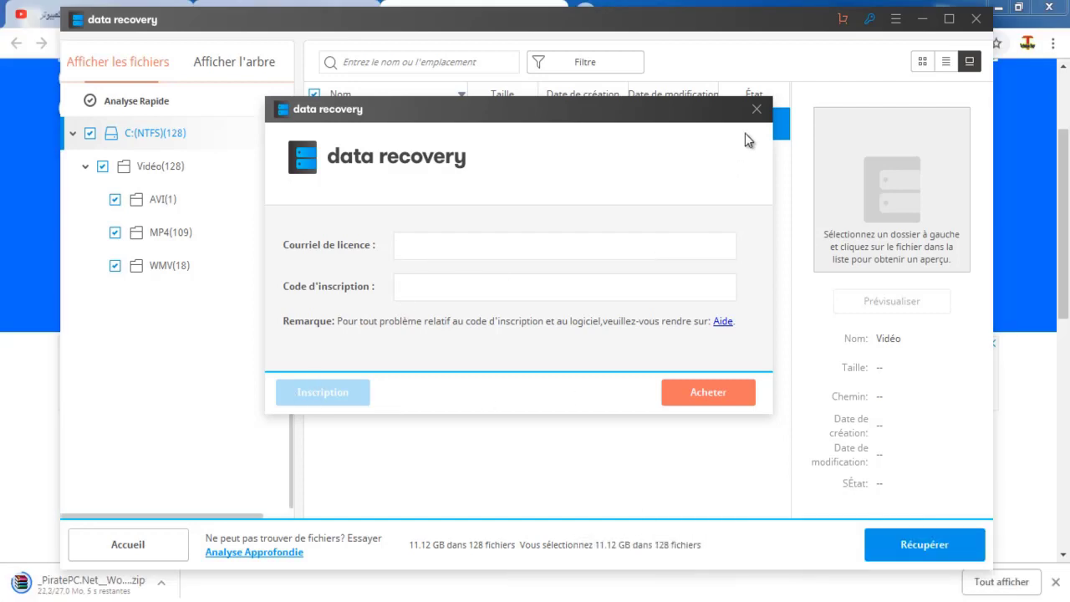
left_click(757, 110)
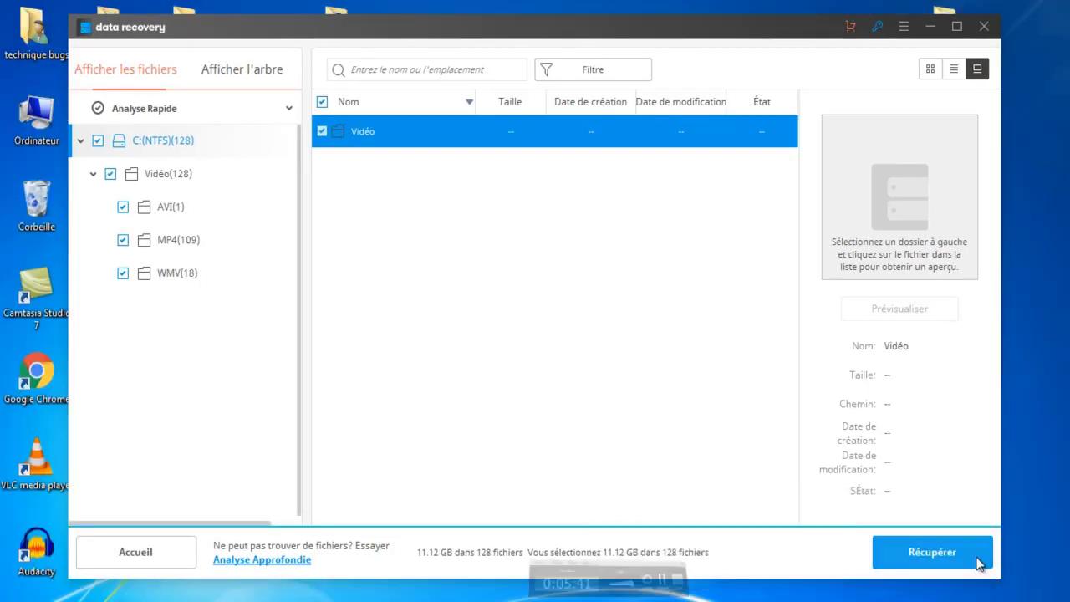
Minimize the recovery window and try to run the Wondershare Data Recovery Crack file on the desktop.
left_click(931, 30)
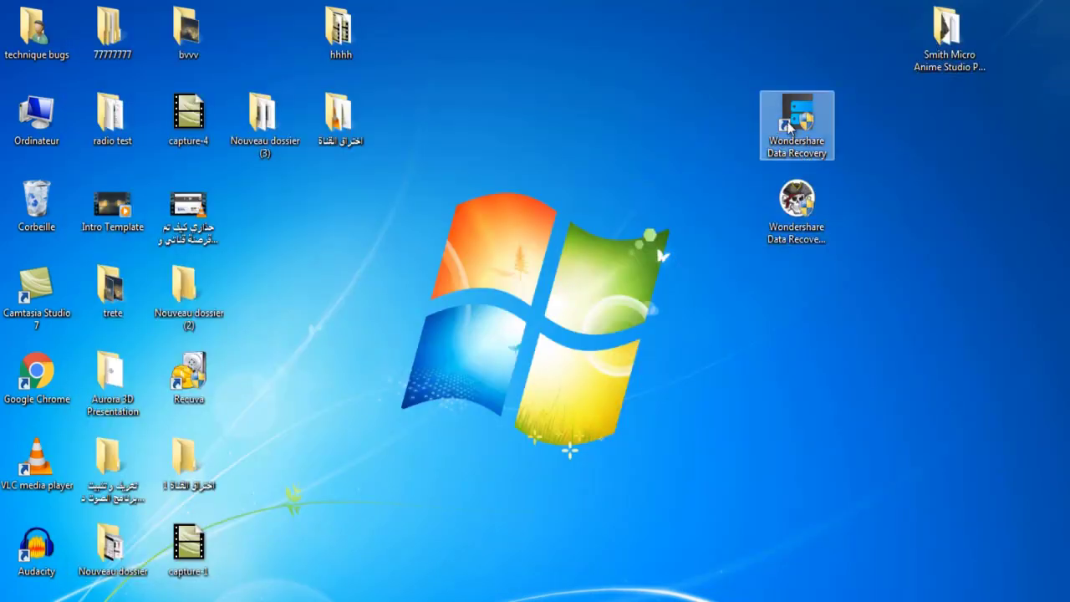
double_click(797, 221)
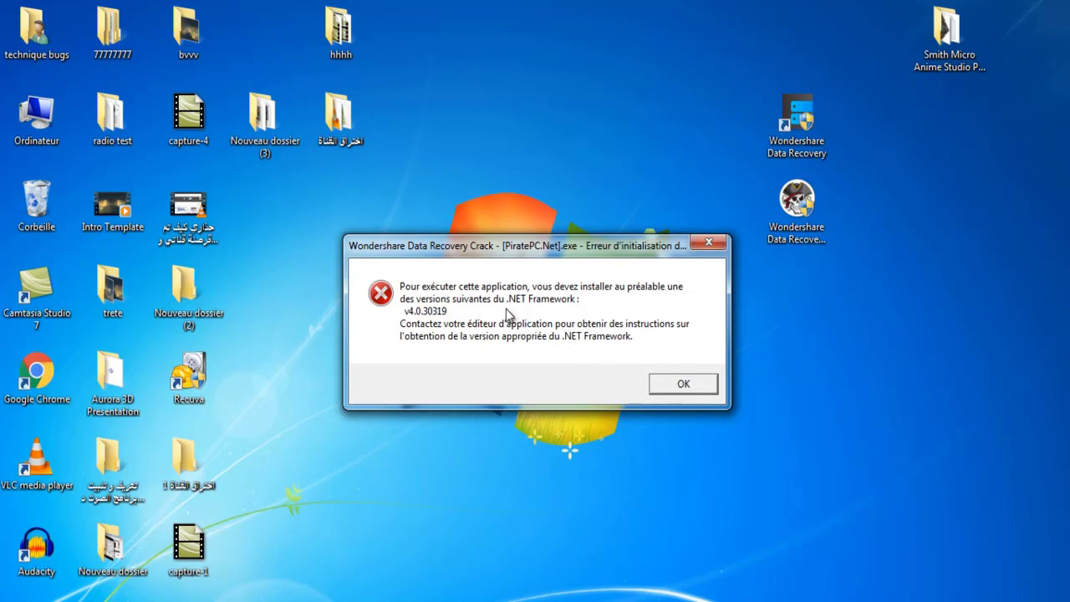
left_click(721, 599)
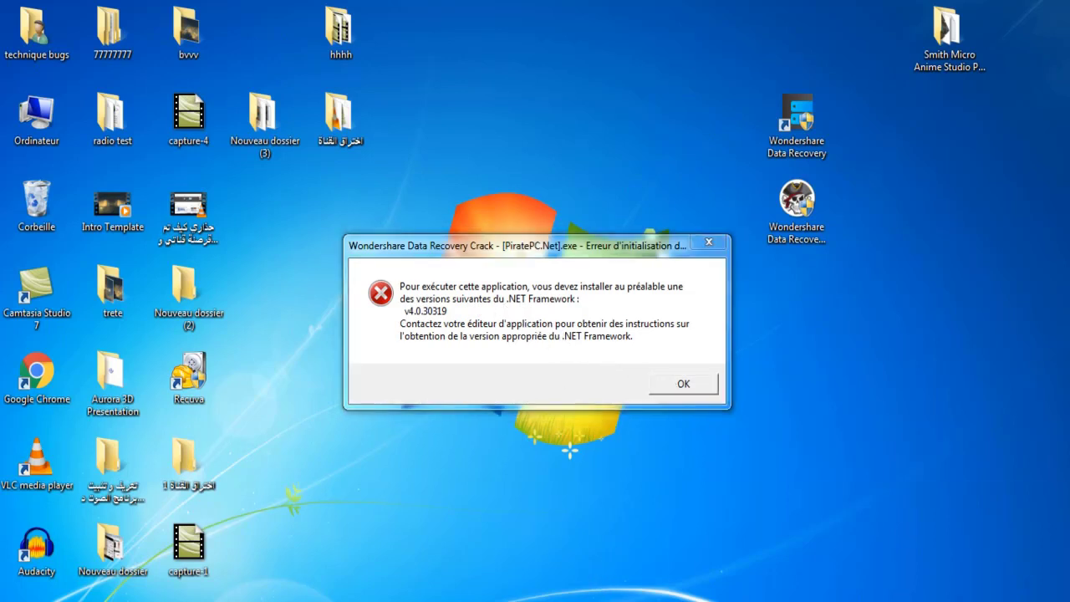
left_click(996, 544)
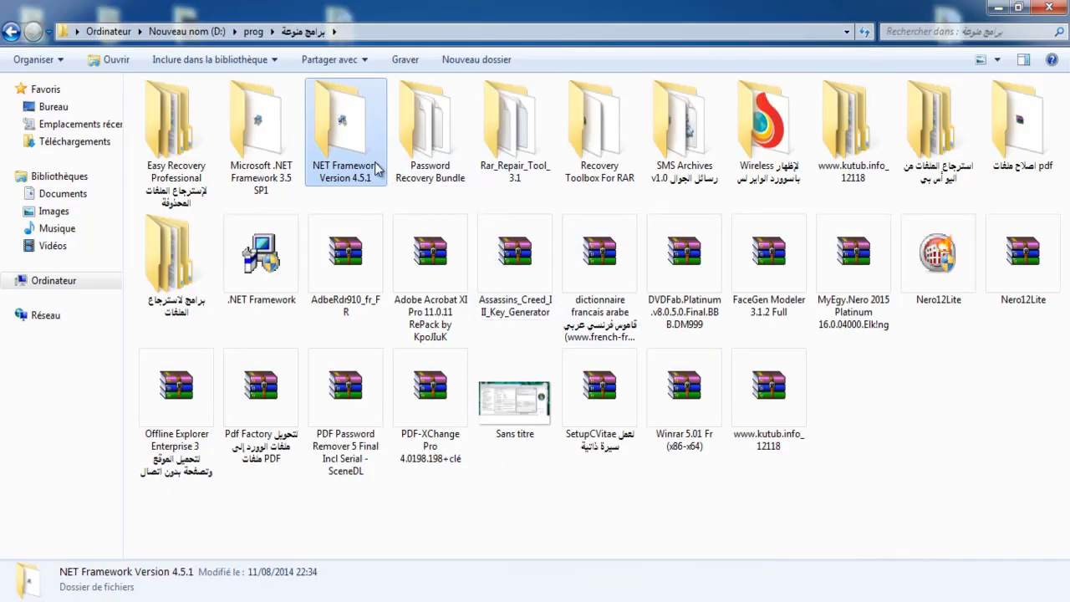
Run the NDP451-KB2858728-x86-x64-AllOS-ENU installer from the NET Framework Version 4.5.1 folder, dismiss the crack's startup error and minimize the folder window.
double_click(362, 152)
double_click(218, 113)
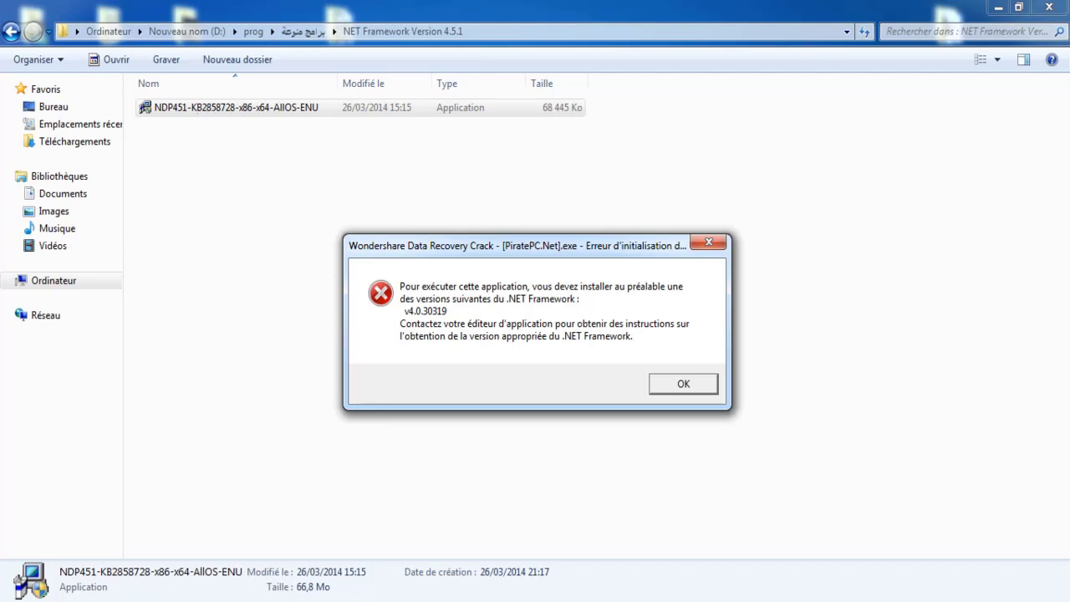
key("Return")
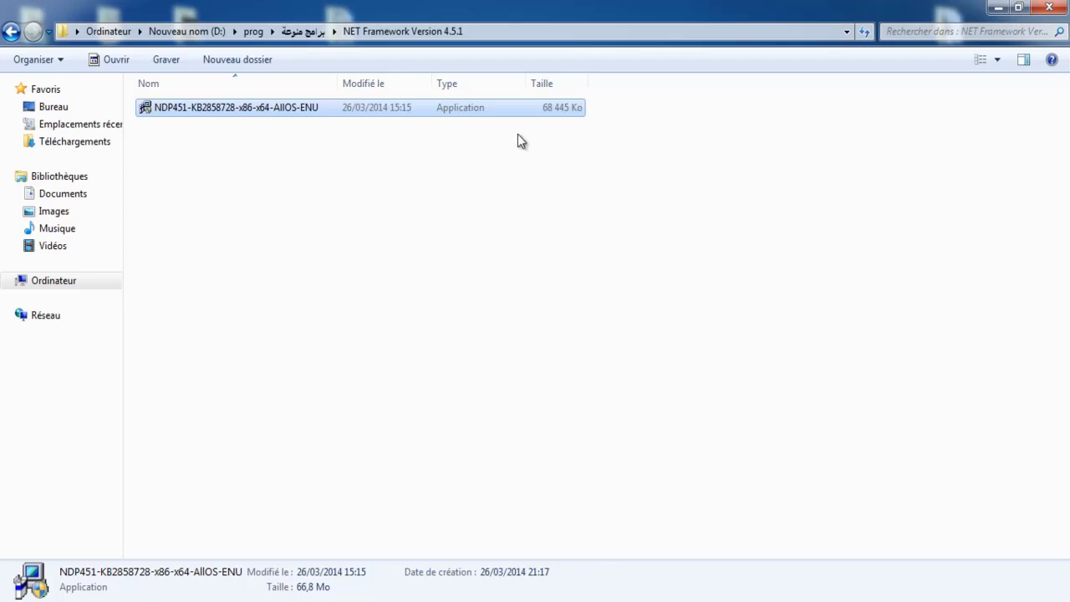
right_click(673, 185)
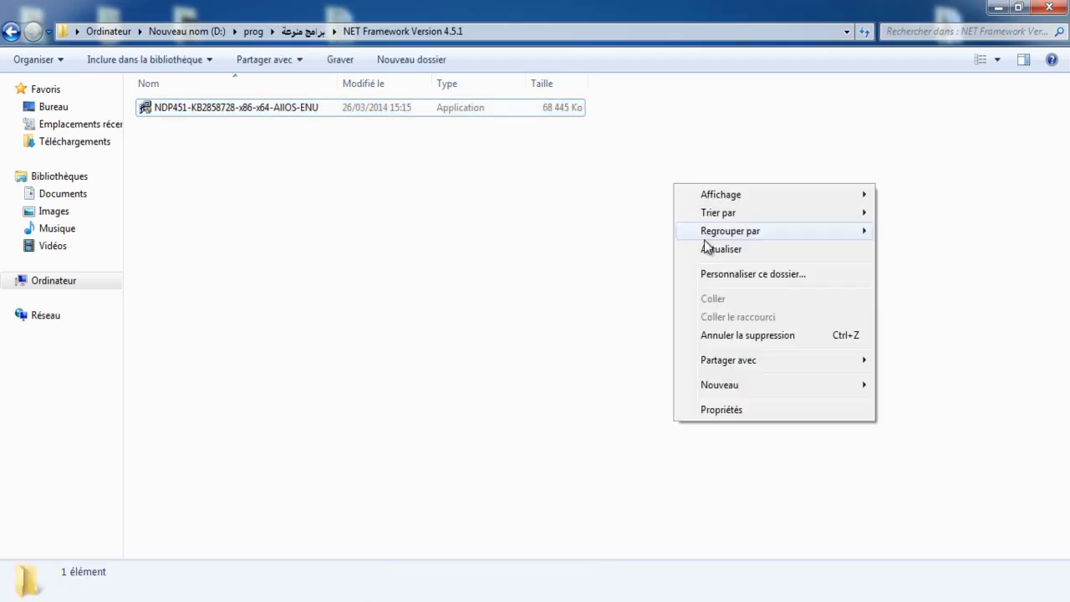
left_click(706, 248)
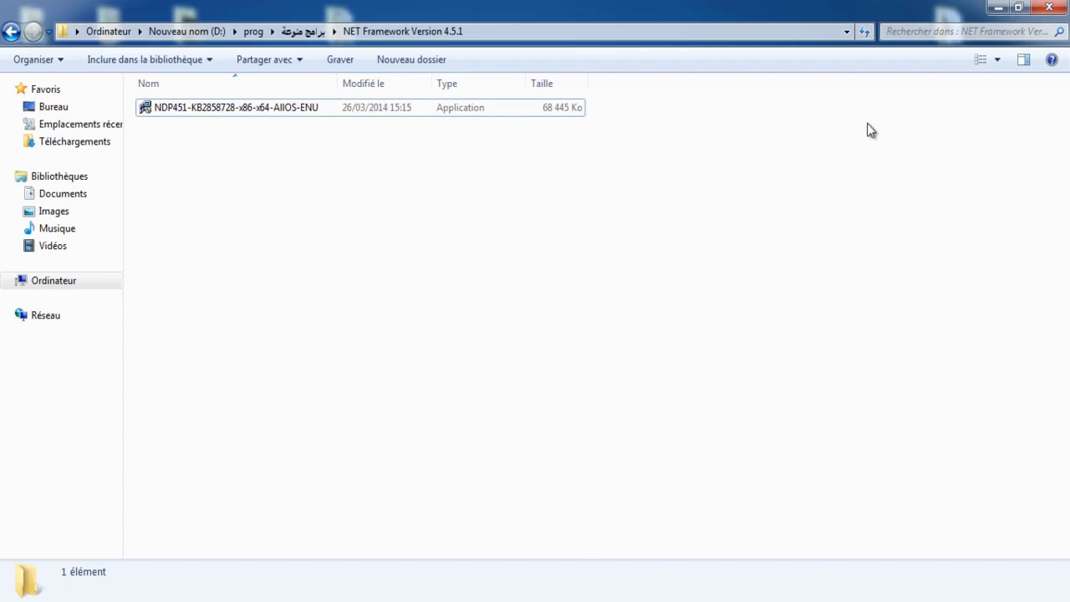
left_click(1001, 8)
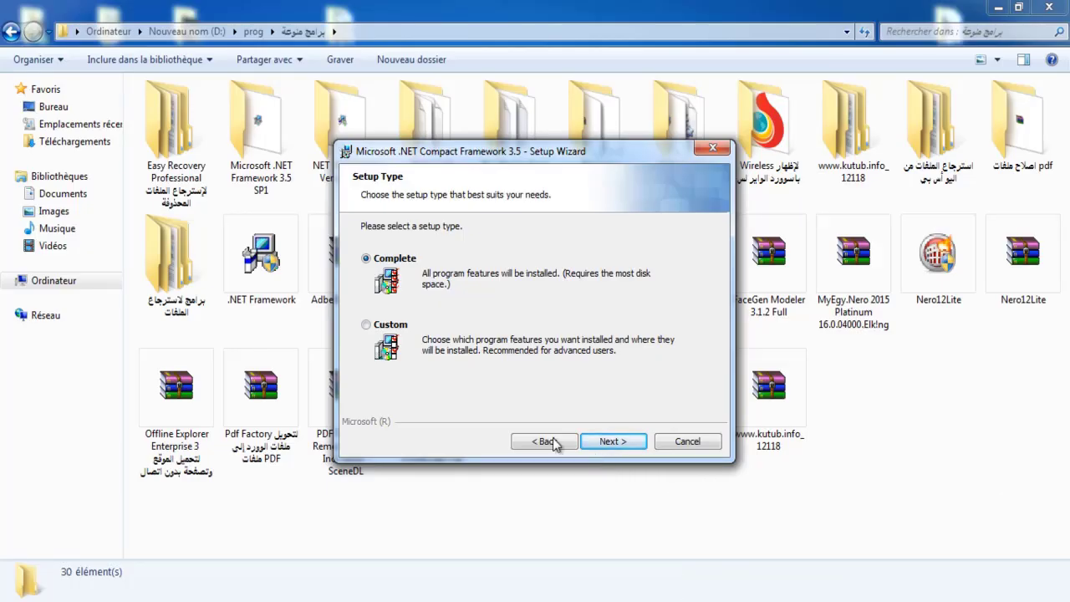
Install Microsoft .NET Compact Framework 3.5 with the Complete setup type and finish the wizard.
left_click(545, 442)
left_click(616, 443)
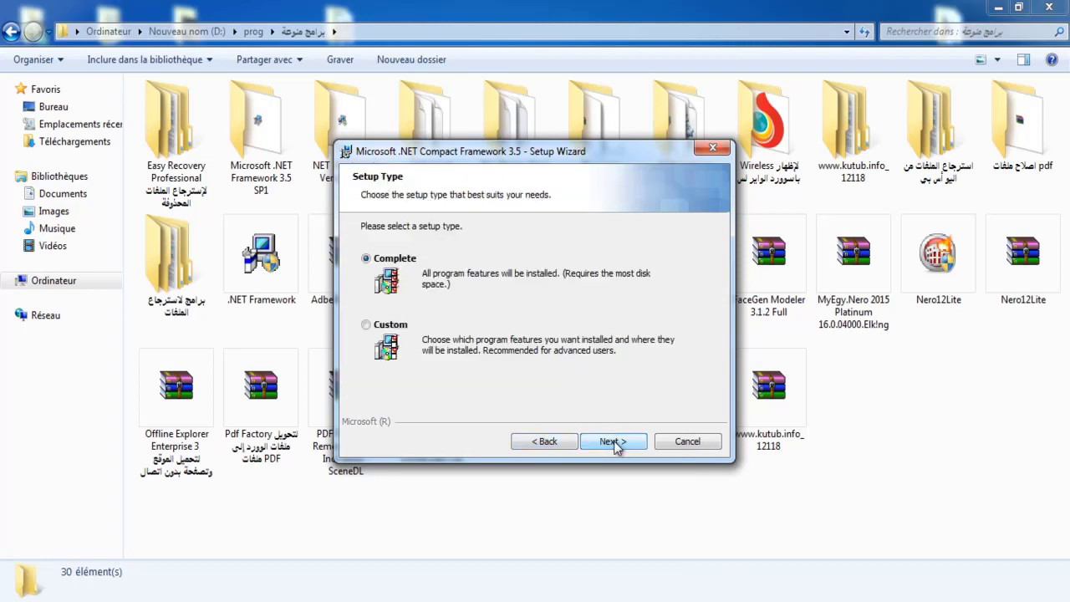
left_click(614, 441)
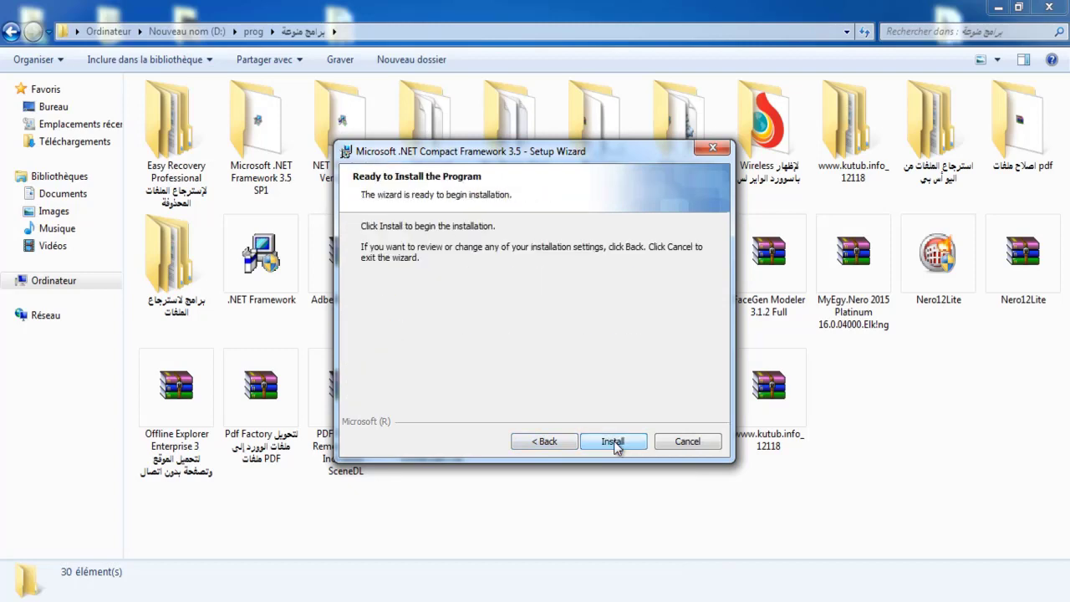
left_click(615, 441)
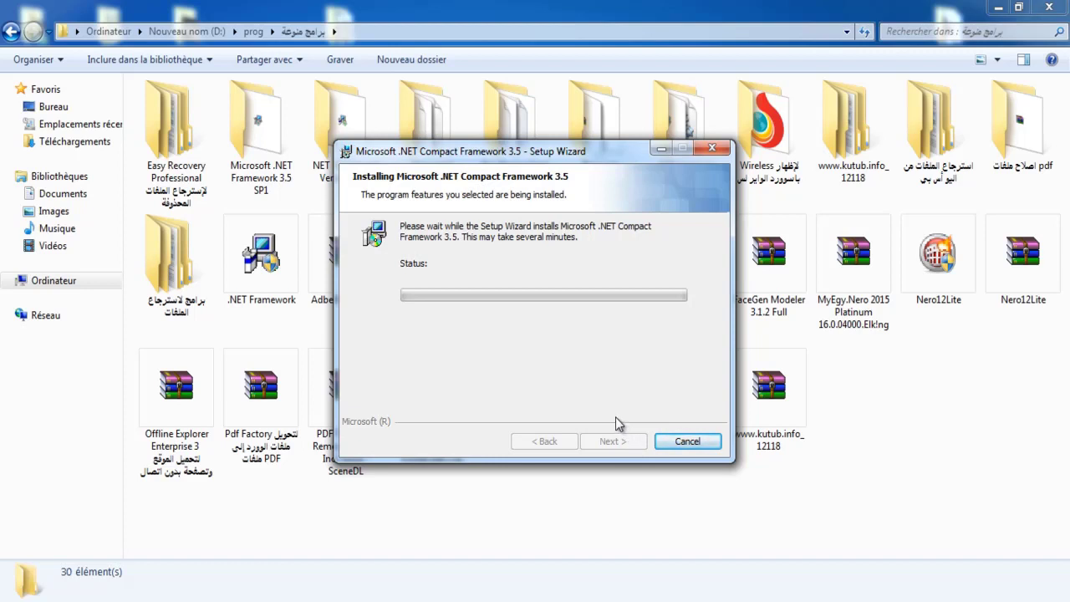
left_click(264, 274)
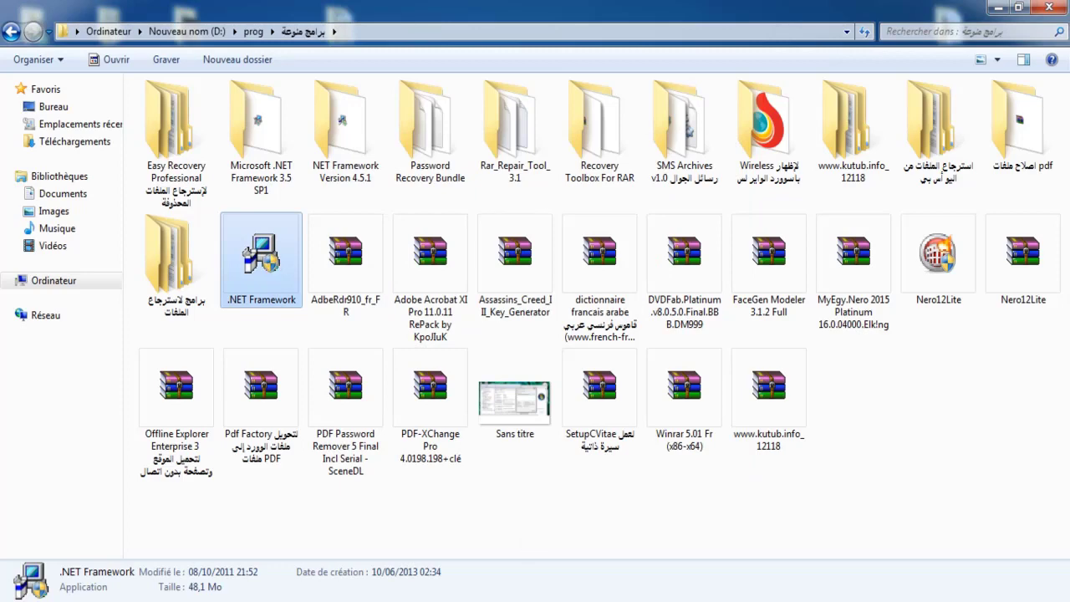
left_click(601, 527)
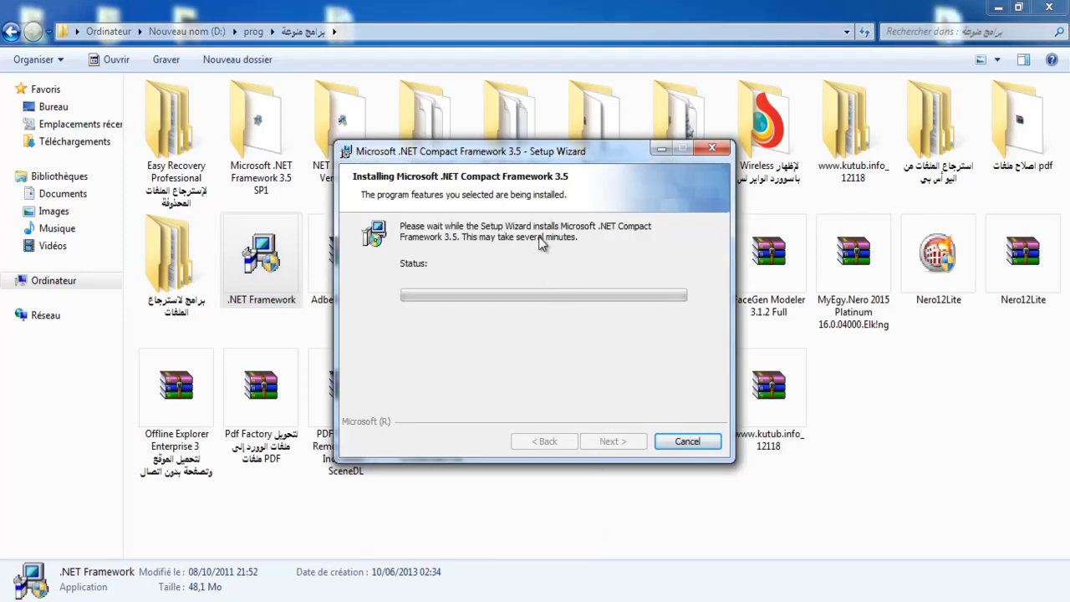
left_click_drag(538, 159, 560, 219)
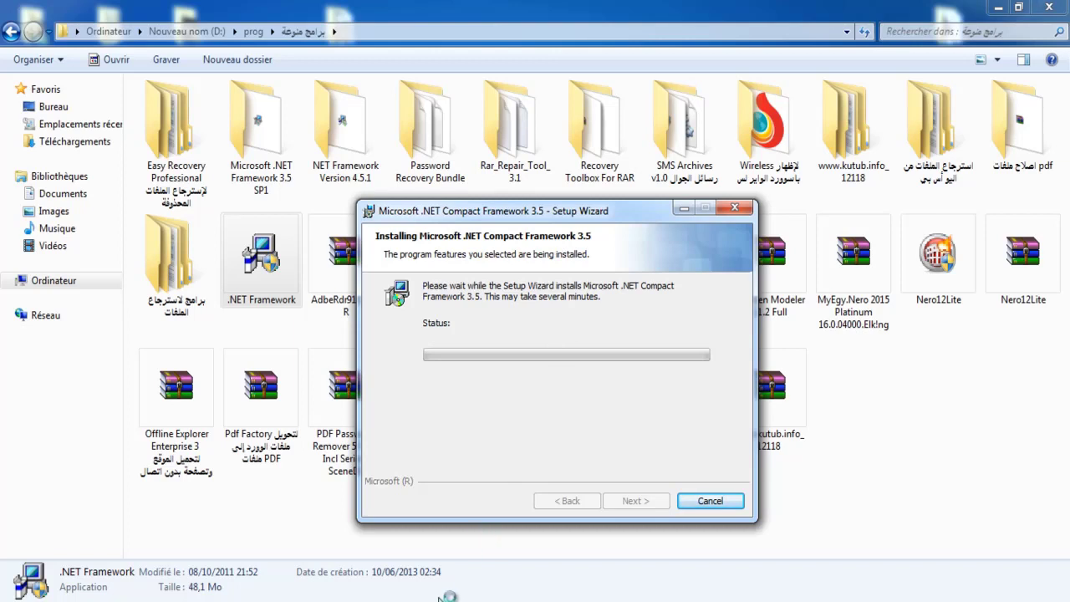
left_click(468, 506)
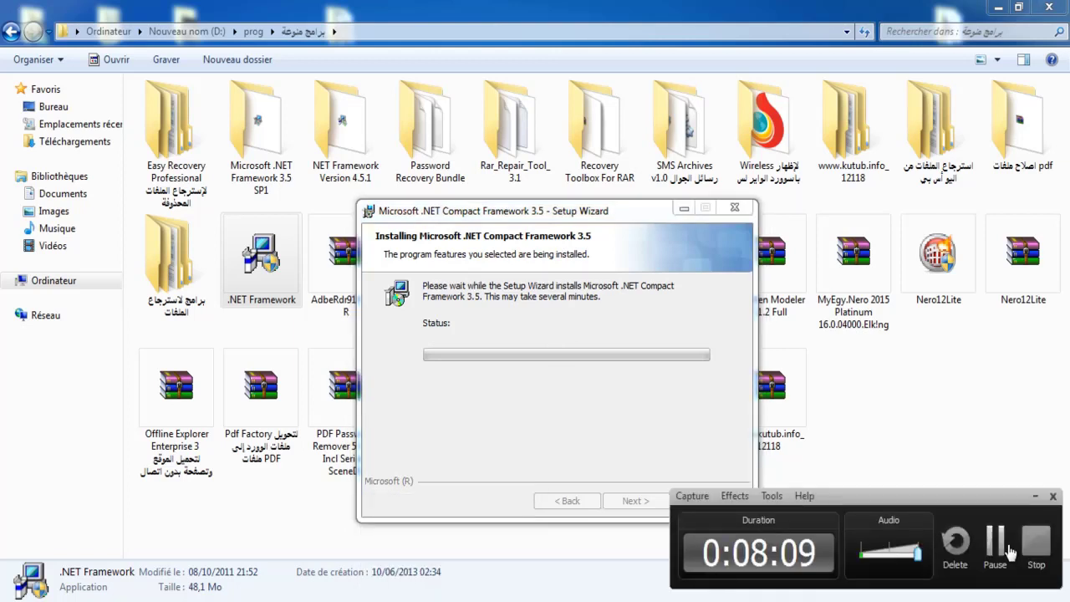
left_click(1010, 548)
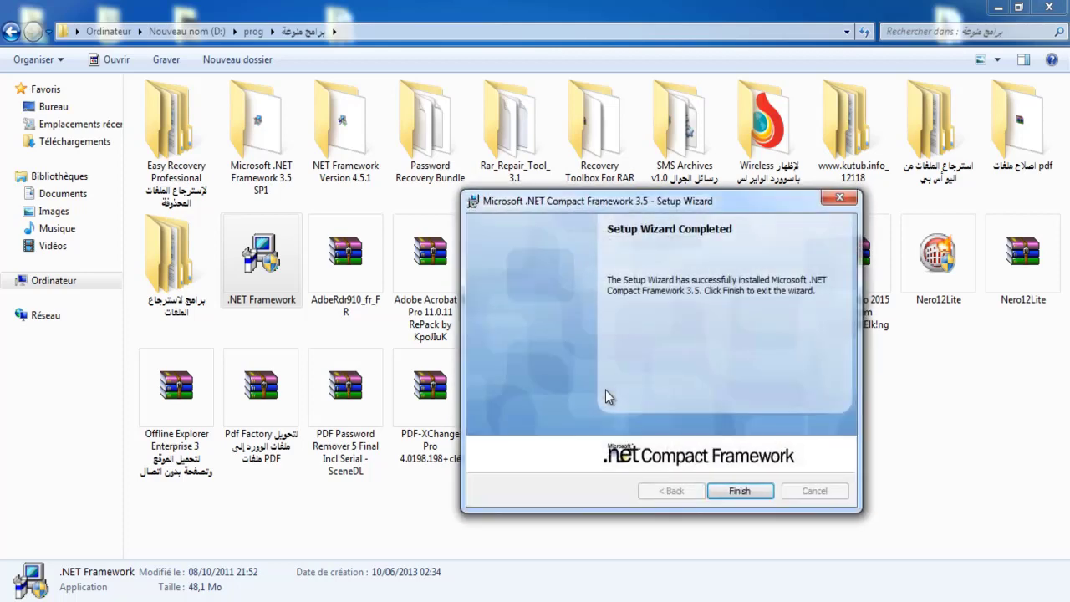
key("Return")
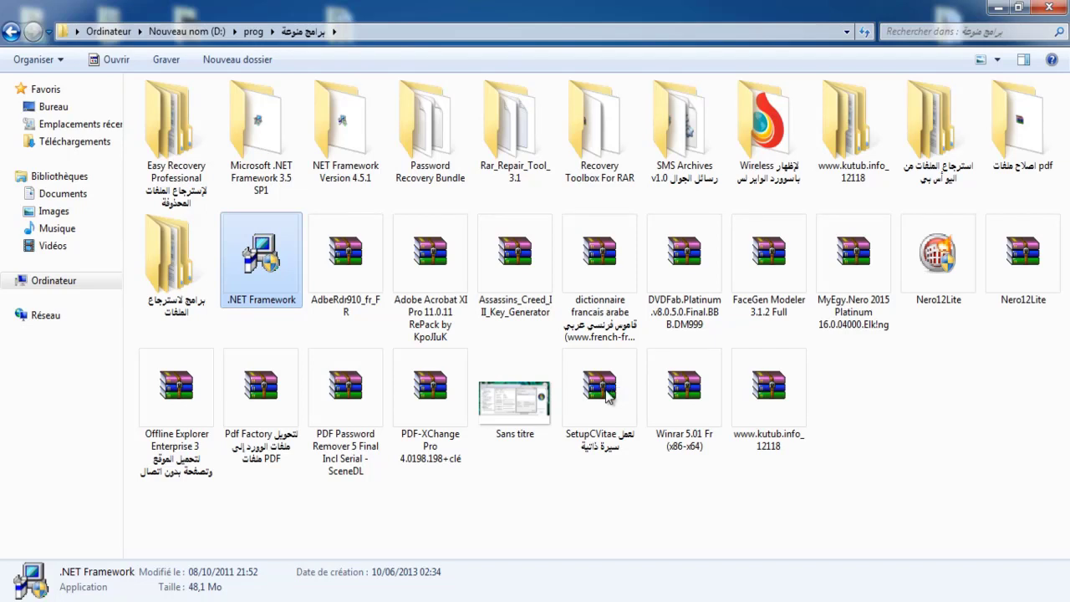
Minimize the recovery window, run Wondershare Data Recovery Crack from the desktop Crack folder and try to apply it with its default installation directory.
key("F9")
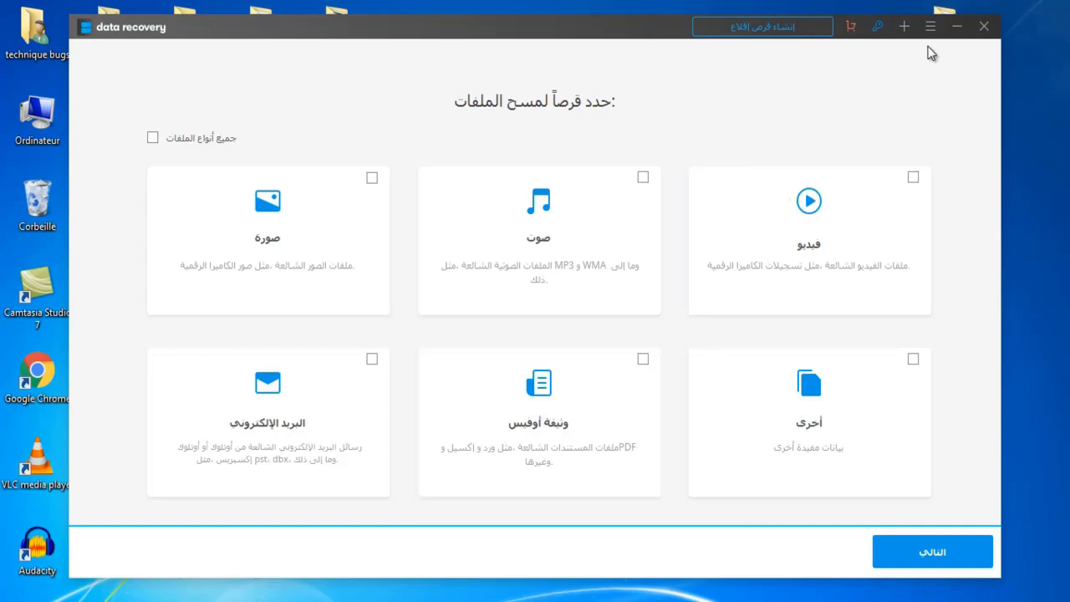
left_click(957, 32)
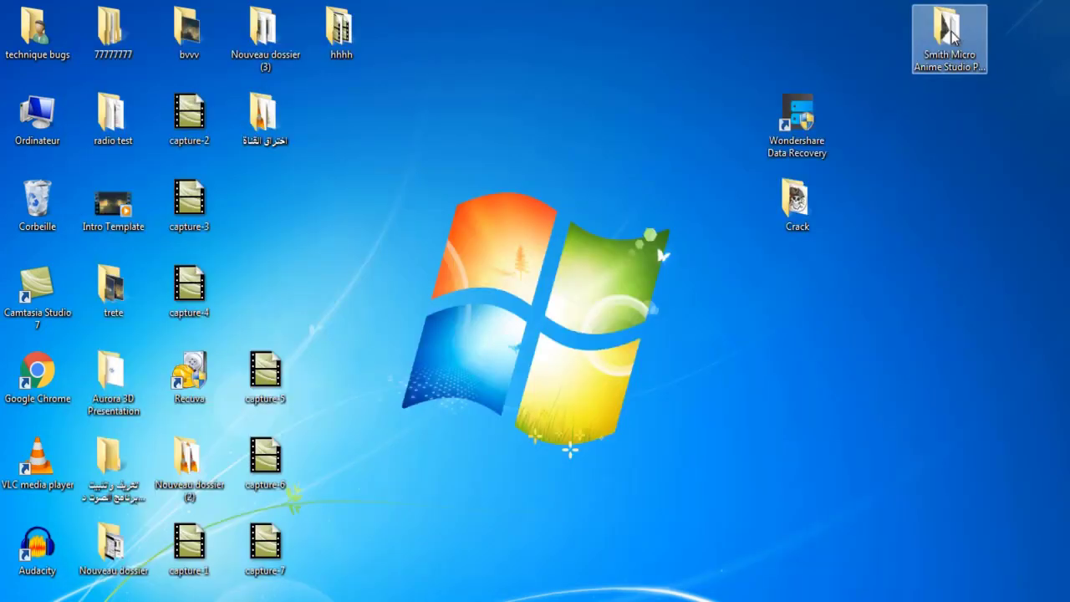
double_click(795, 205)
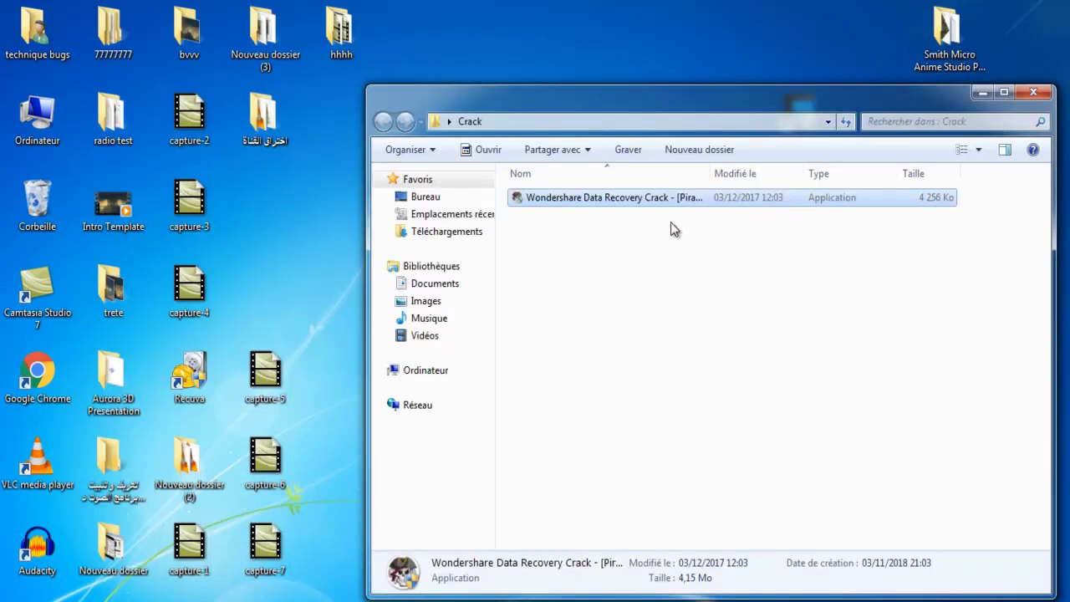
double_click(583, 197)
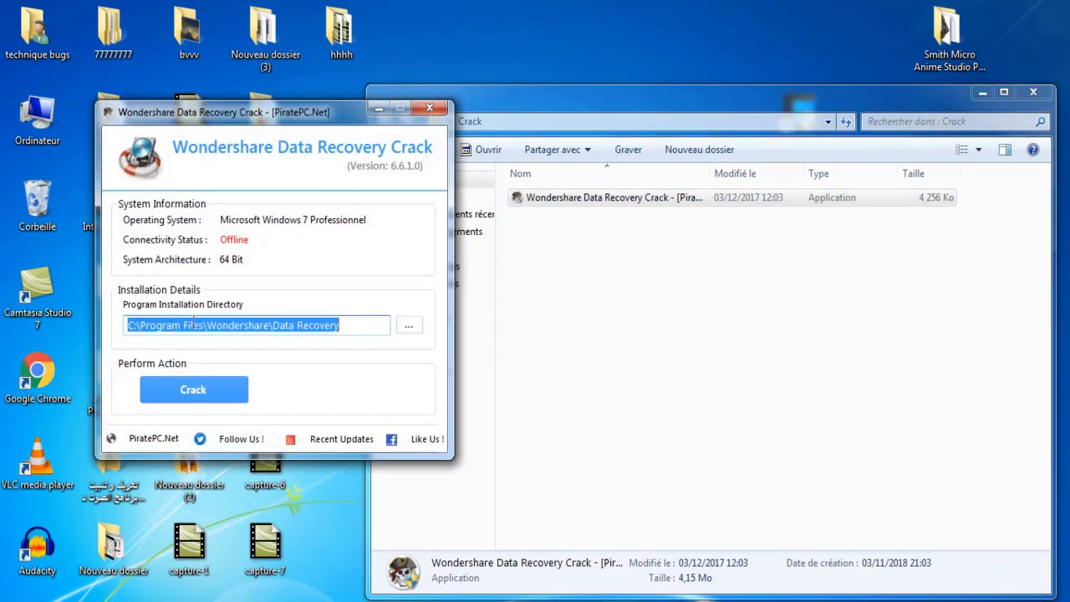
left_click(209, 394)
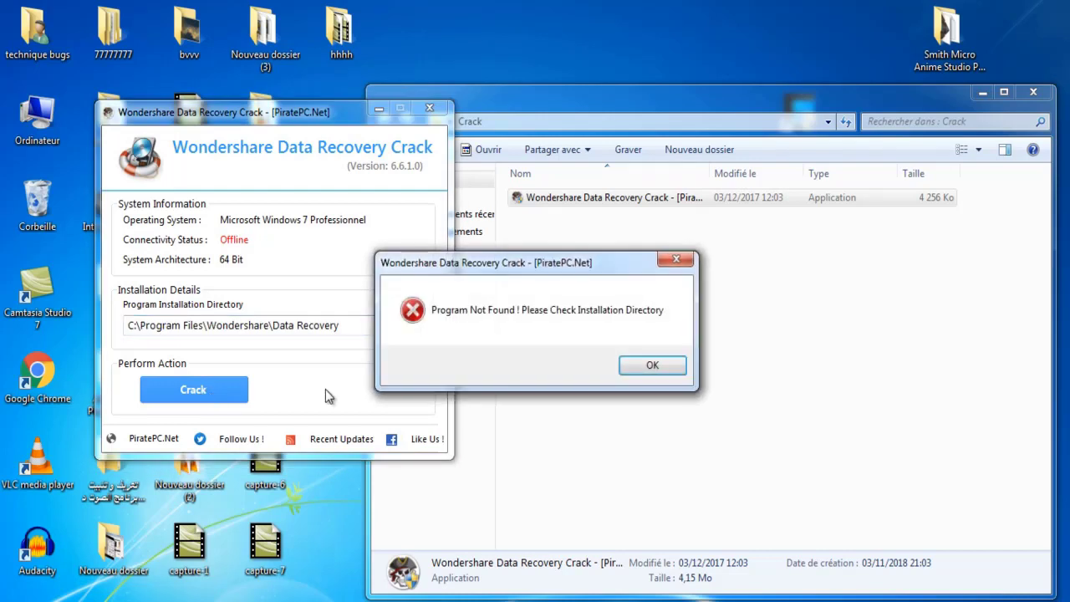
left_click(654, 368)
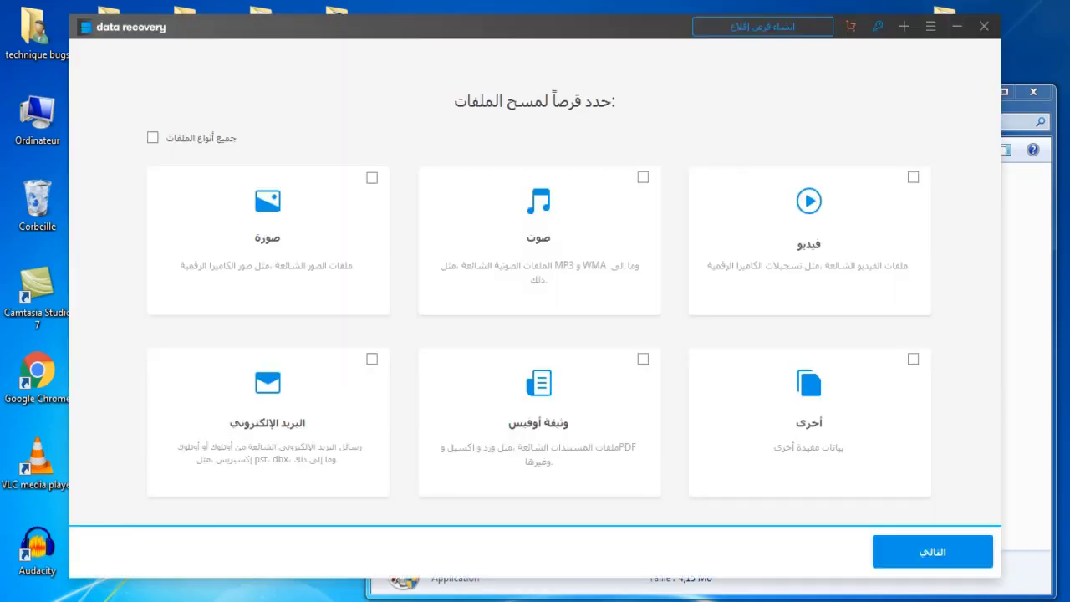
Close the data recovery program and try again to apply the crack with the same installation directory.
left_click(984, 27)
left_click(183, 395)
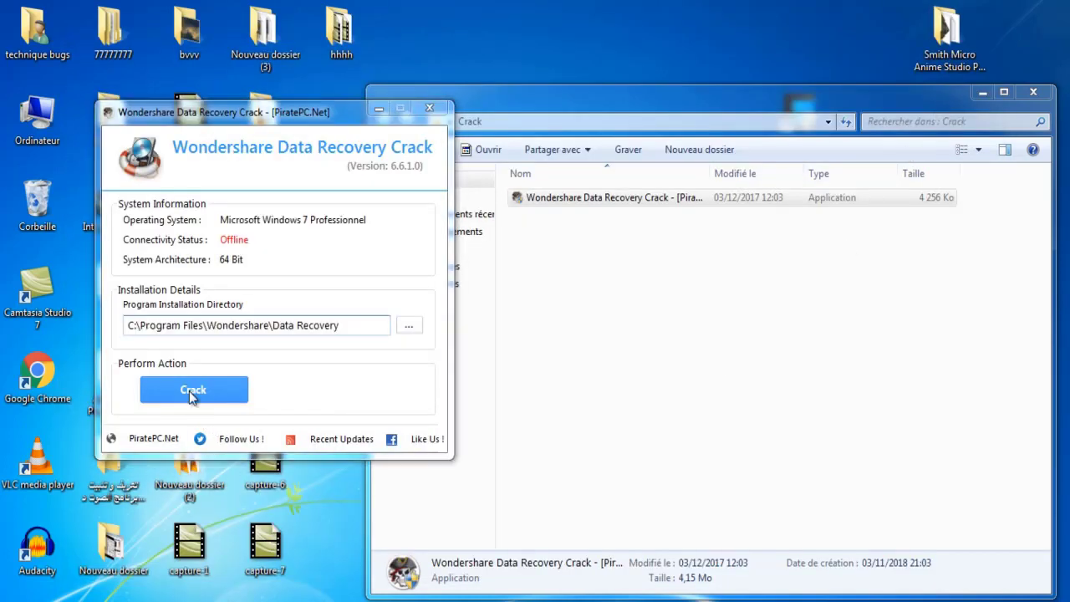
left_click(645, 365)
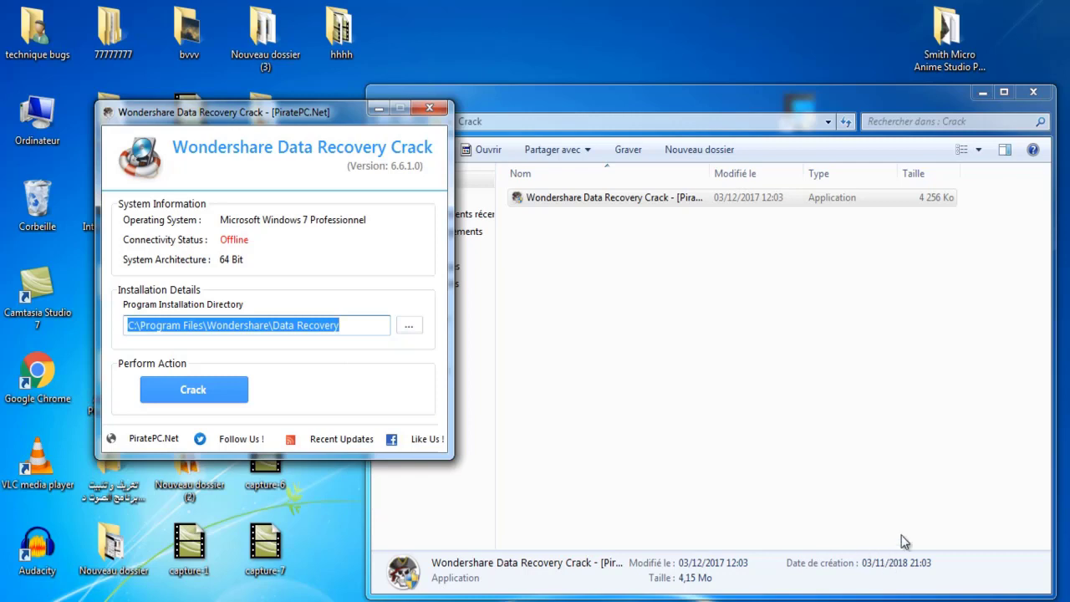
left_click(206, 397)
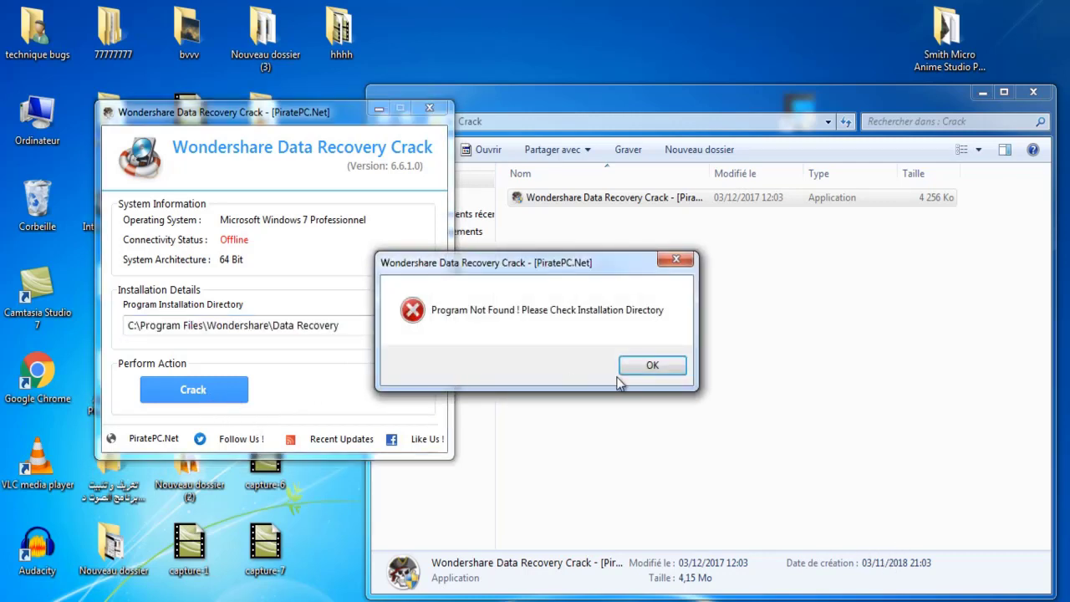
left_click(649, 364)
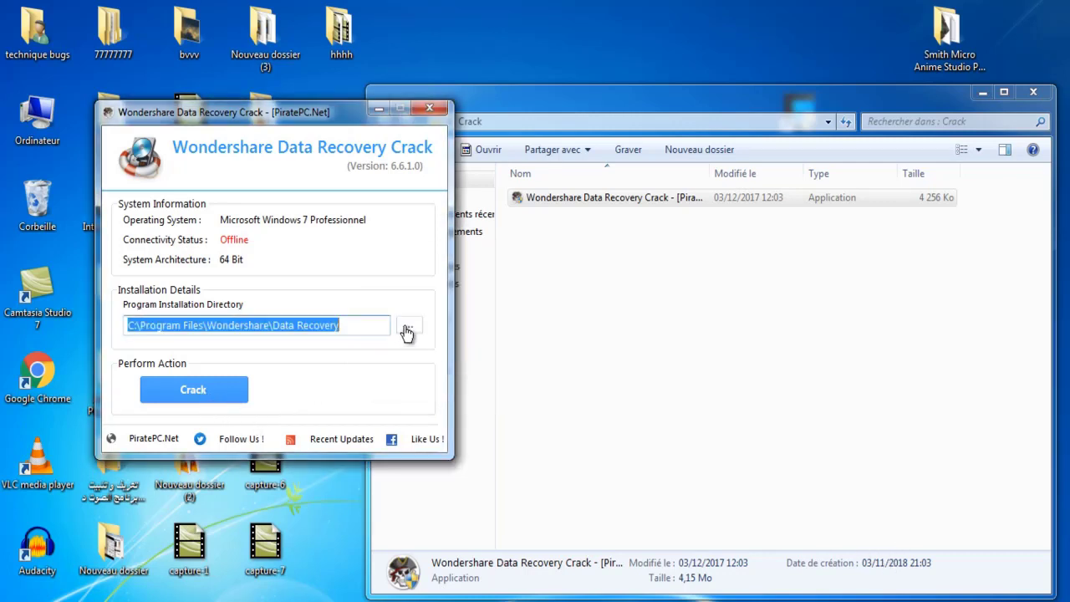
Copy the default installation path, set the program installation directory to the desktop Crack folder and try to apply the crack.
right_click(330, 329)
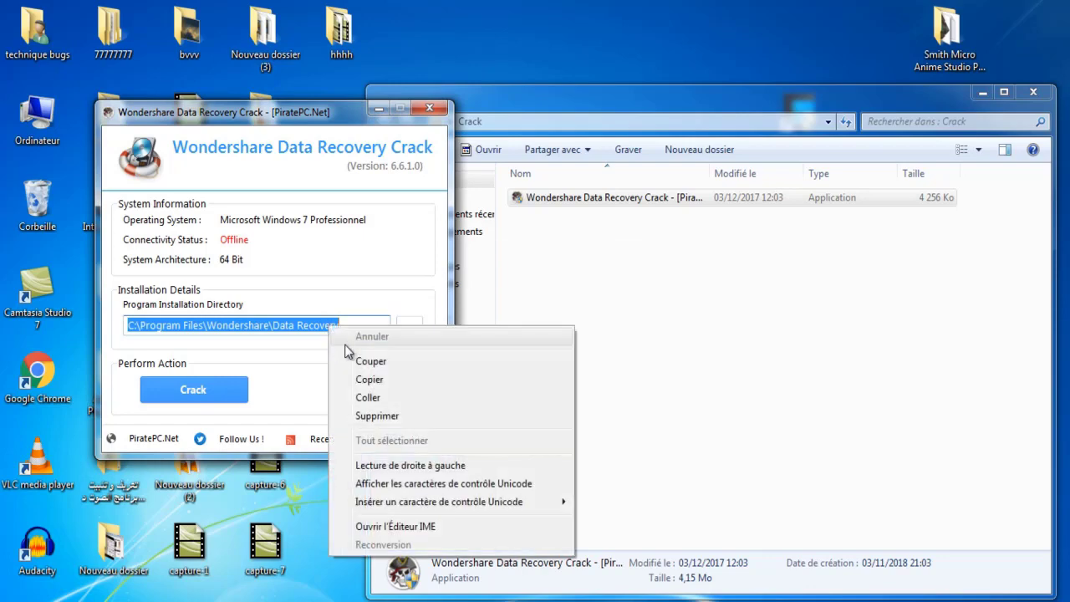
left_click(378, 383)
left_click(407, 328)
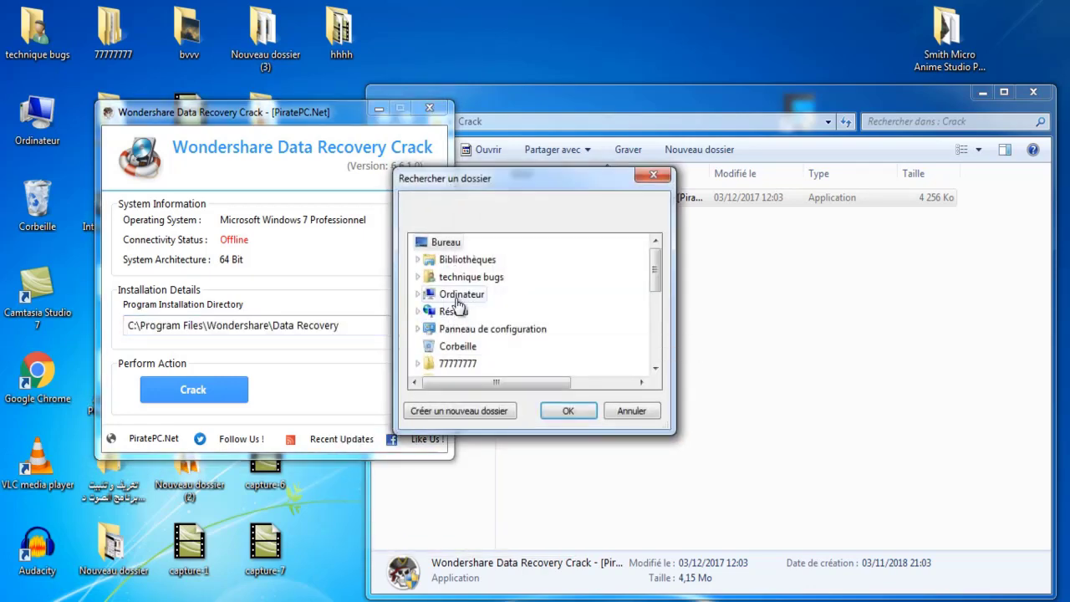
left_click_drag(656, 268, 656, 308)
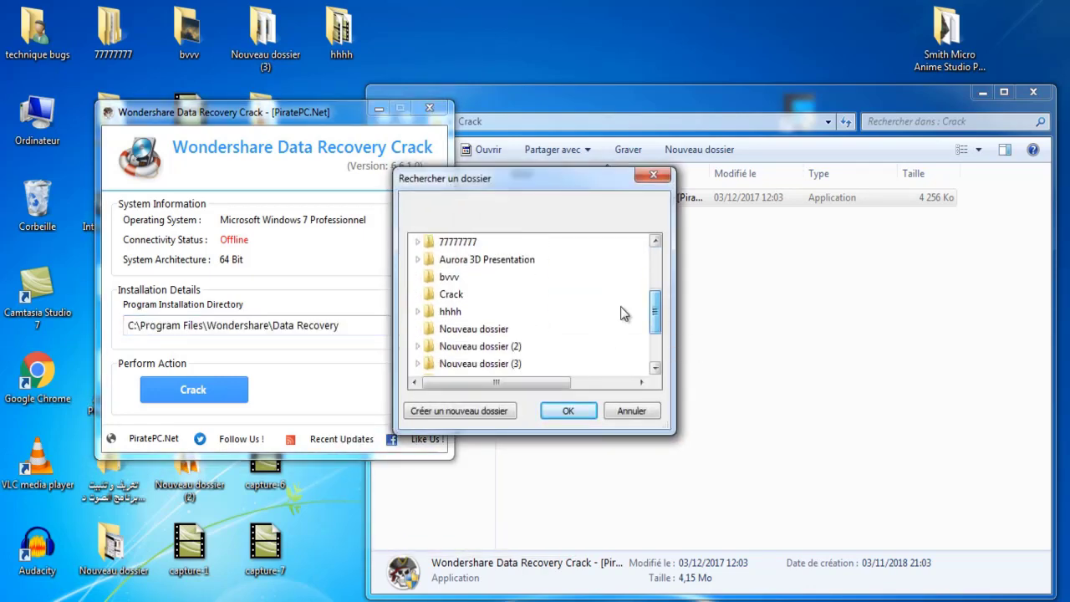
left_click(451, 294)
left_click(568, 411)
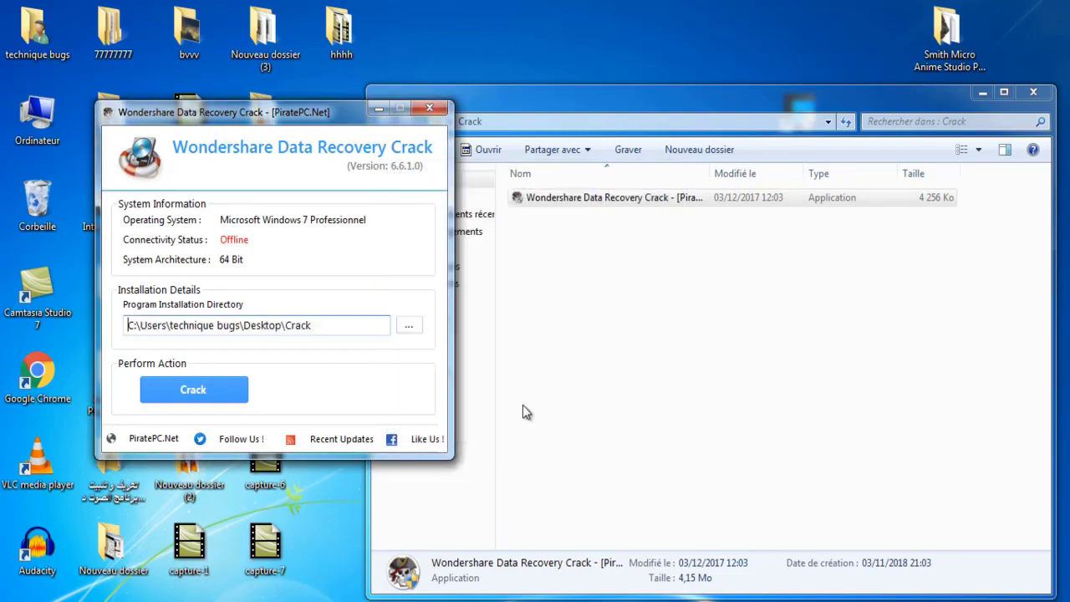
left_click(209, 396)
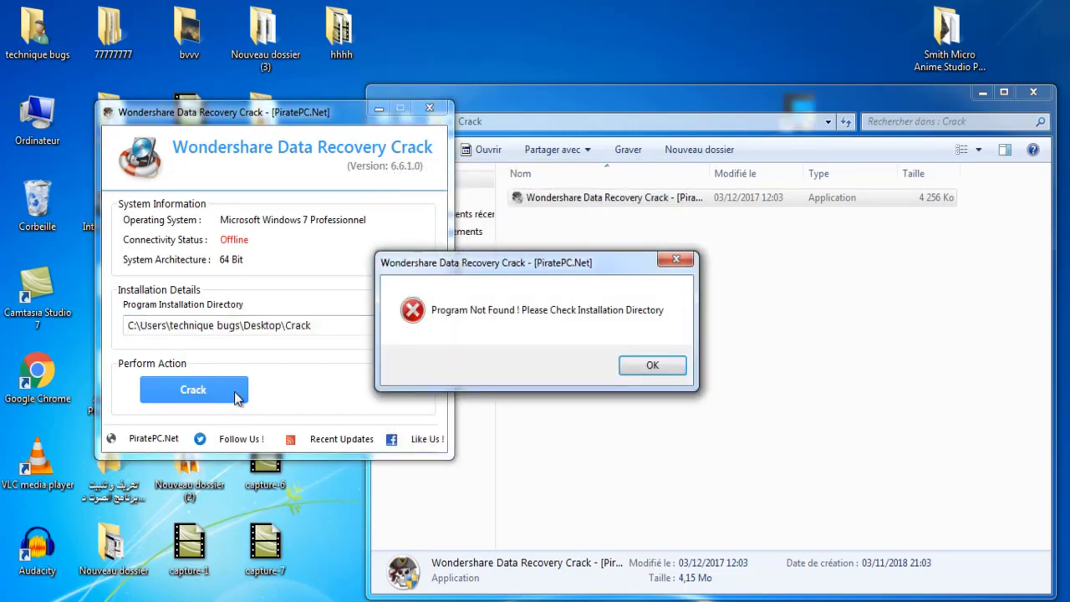
left_click(653, 365)
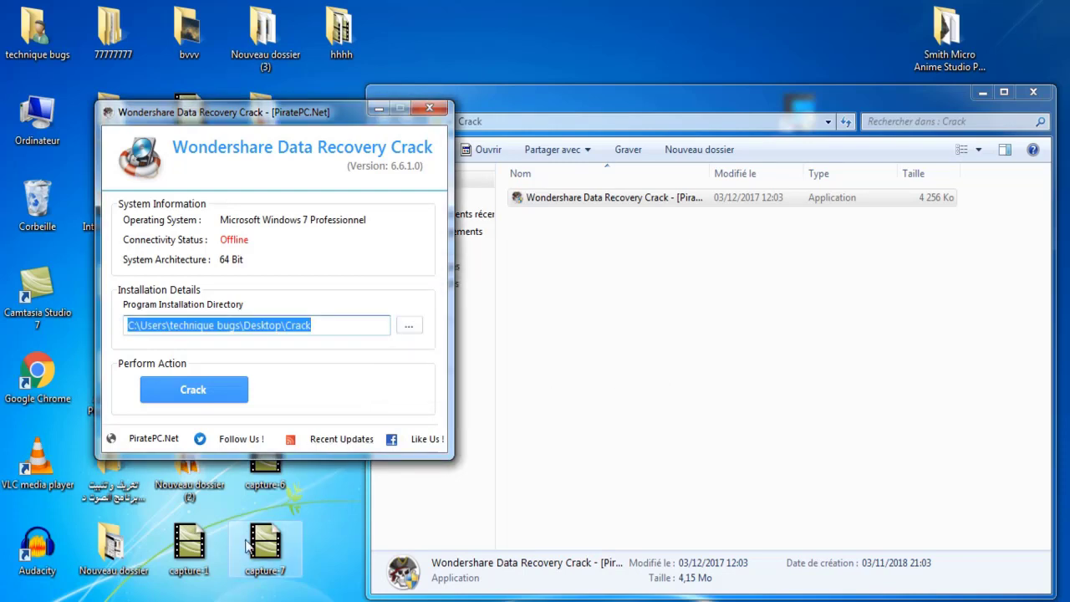
Open the Wondershare Data Recovery (Français) folder under Program Files (x86)\Wondershare on the local C: drive.
left_click(16, 598)
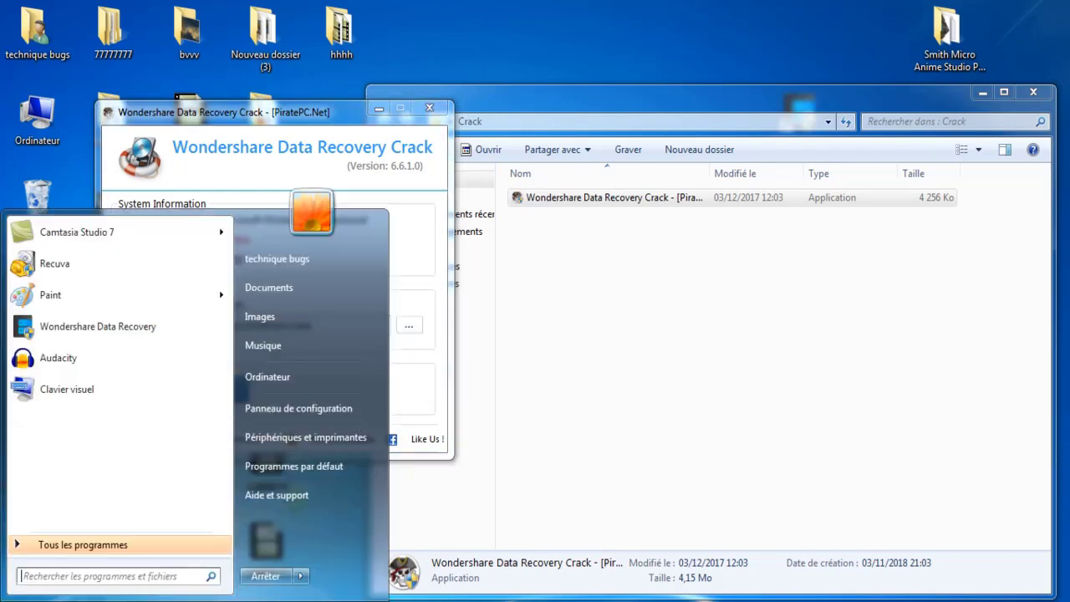
left_click(73, 549)
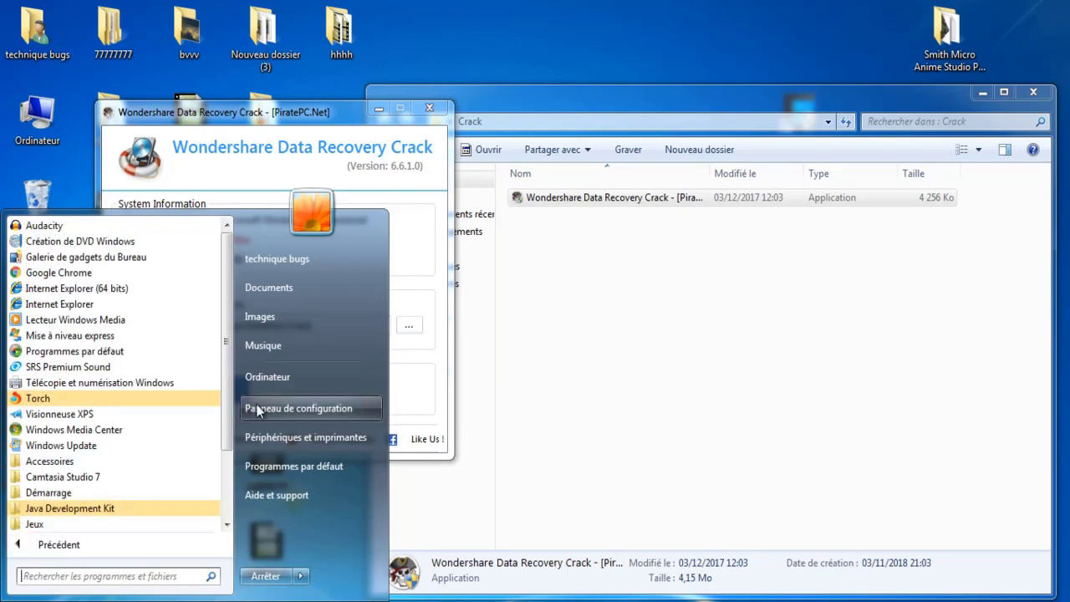
left_click(276, 379)
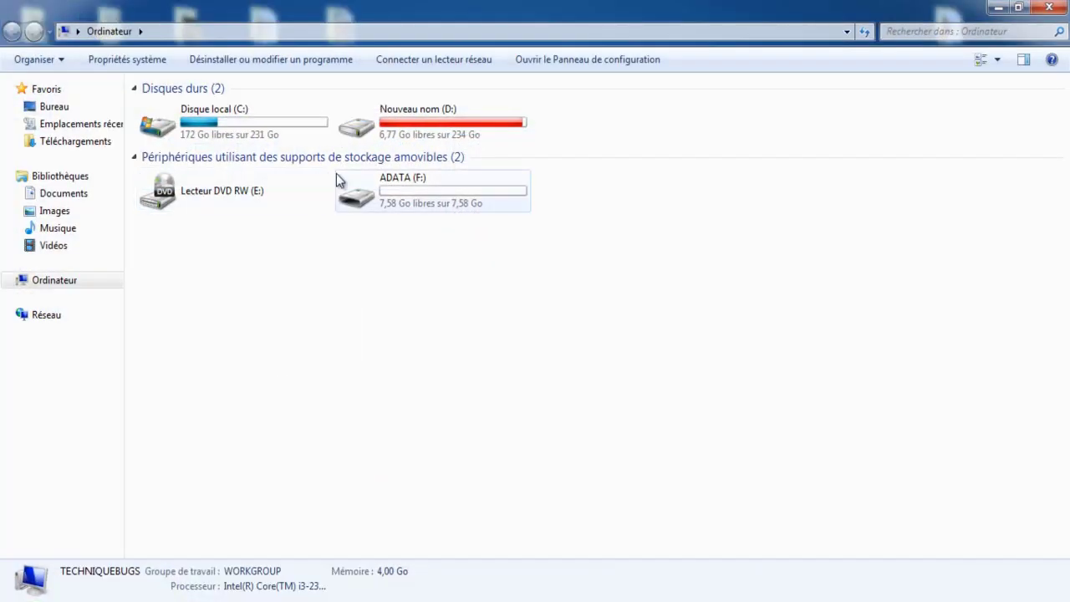
left_click(351, 126)
double_click(288, 133)
left_click(195, 173)
double_click(196, 164)
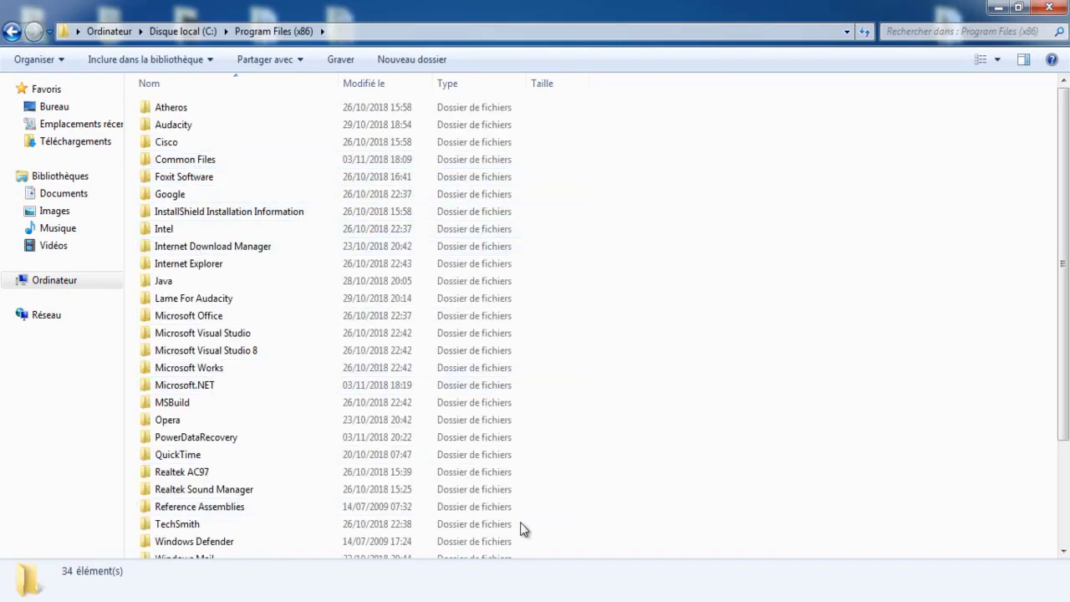
left_click_drag(1068, 376, 1068, 474)
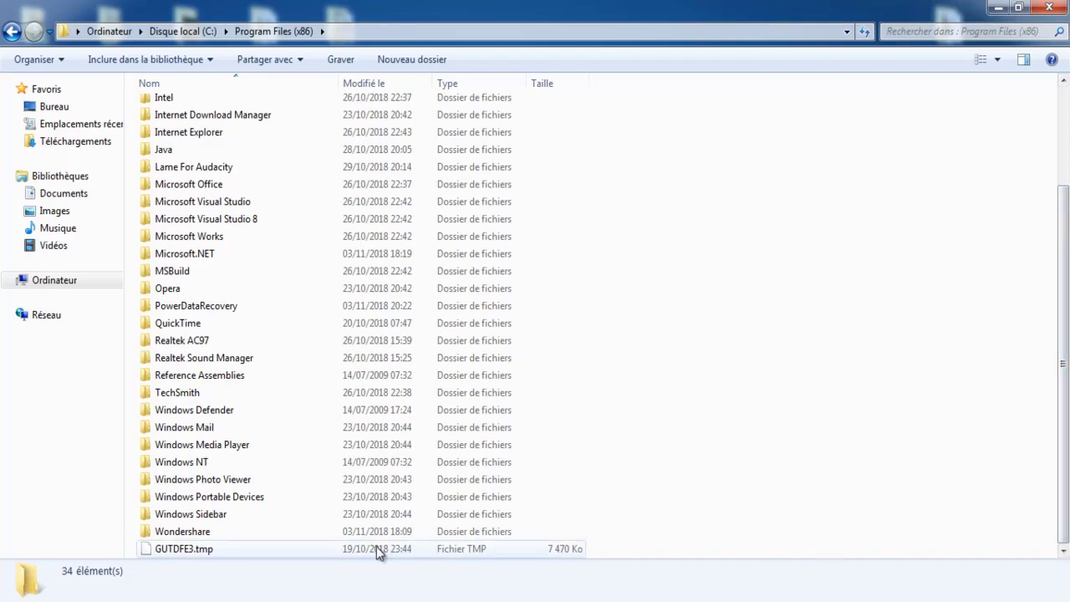
double_click(194, 536)
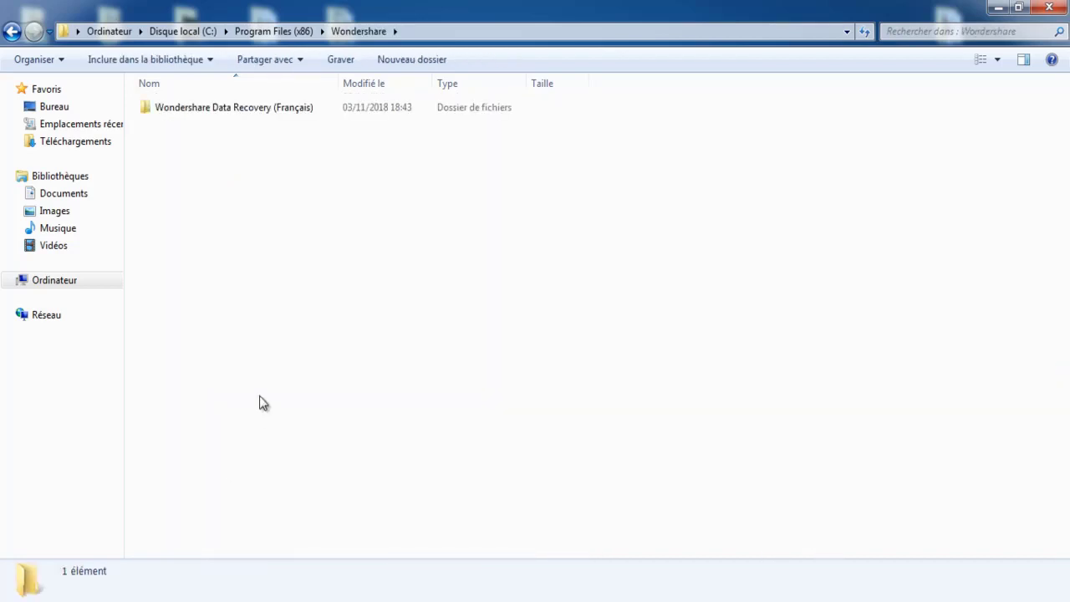
double_click(244, 117)
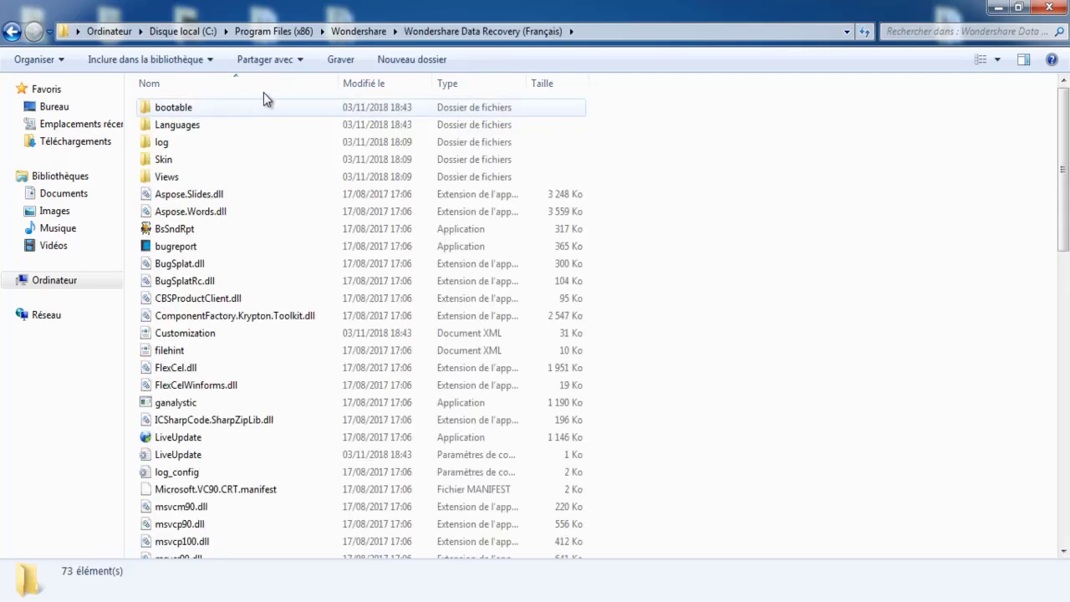
Go back to the Wondershare folder in Program Files (x86) and copy its full path.
left_click(273, 31)
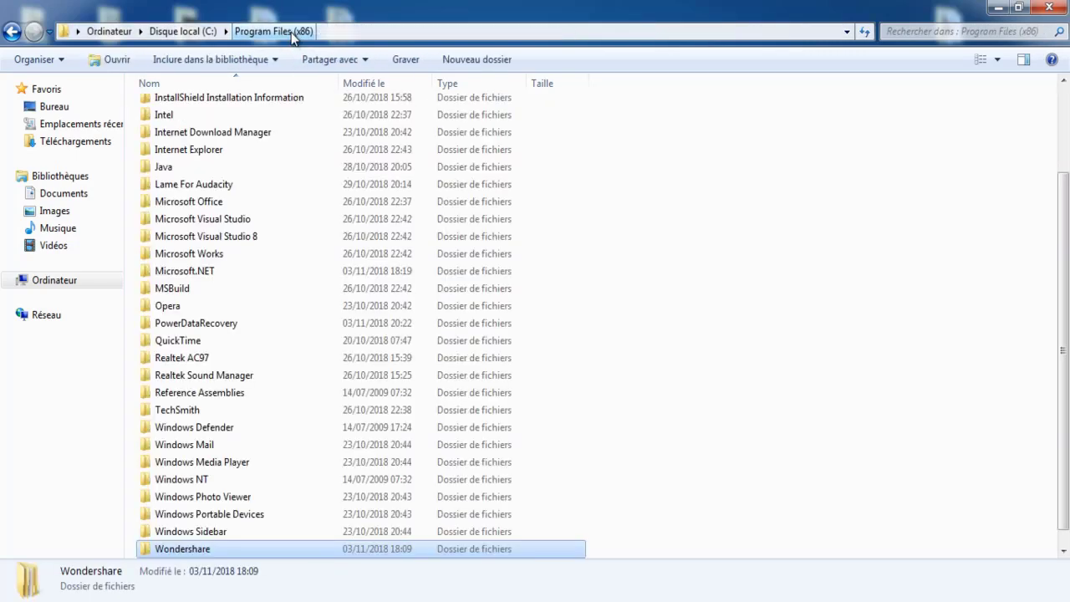
double_click(176, 548)
left_click(526, 31)
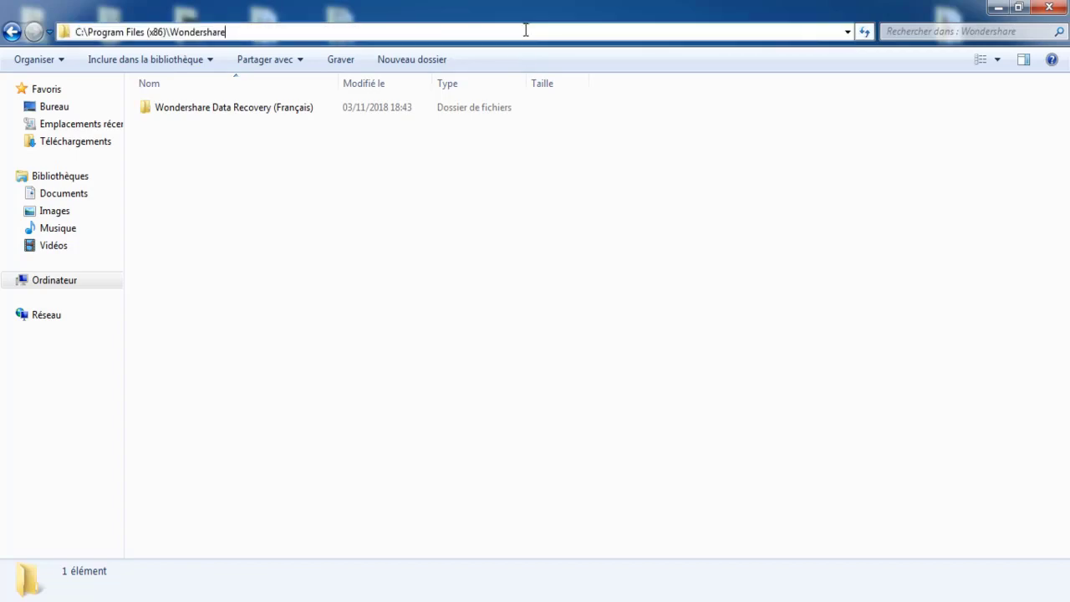
left_click_drag(294, 31, 52, 31)
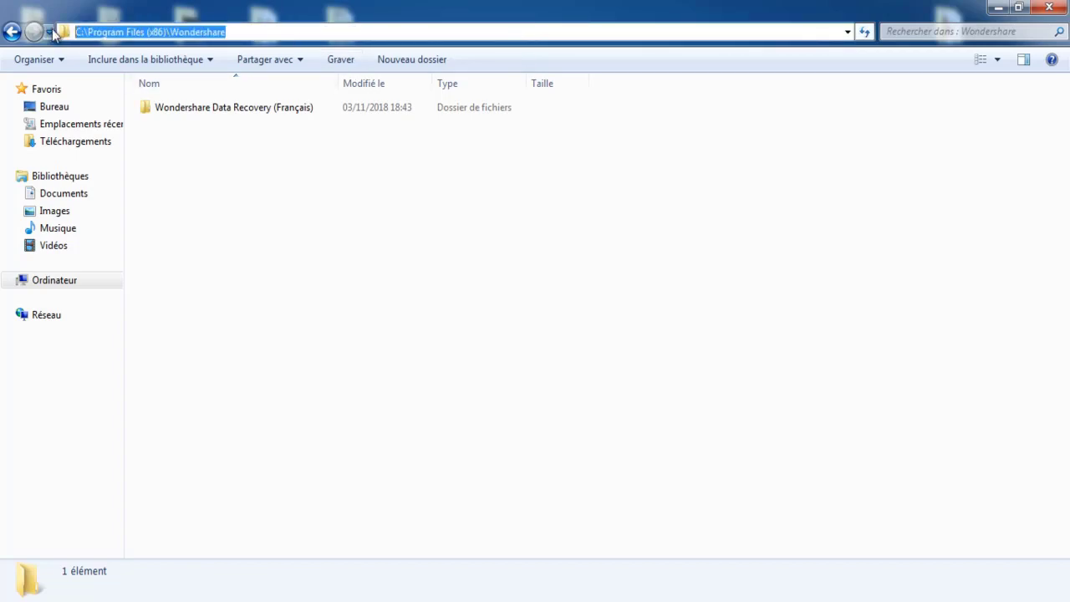
right_click(110, 40)
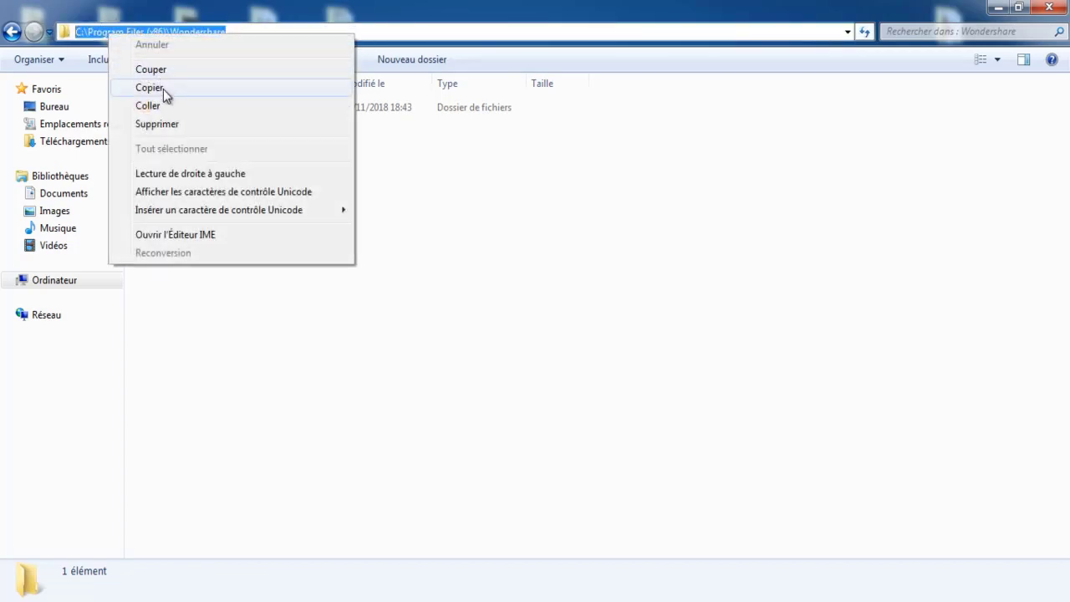
left_click(163, 89)
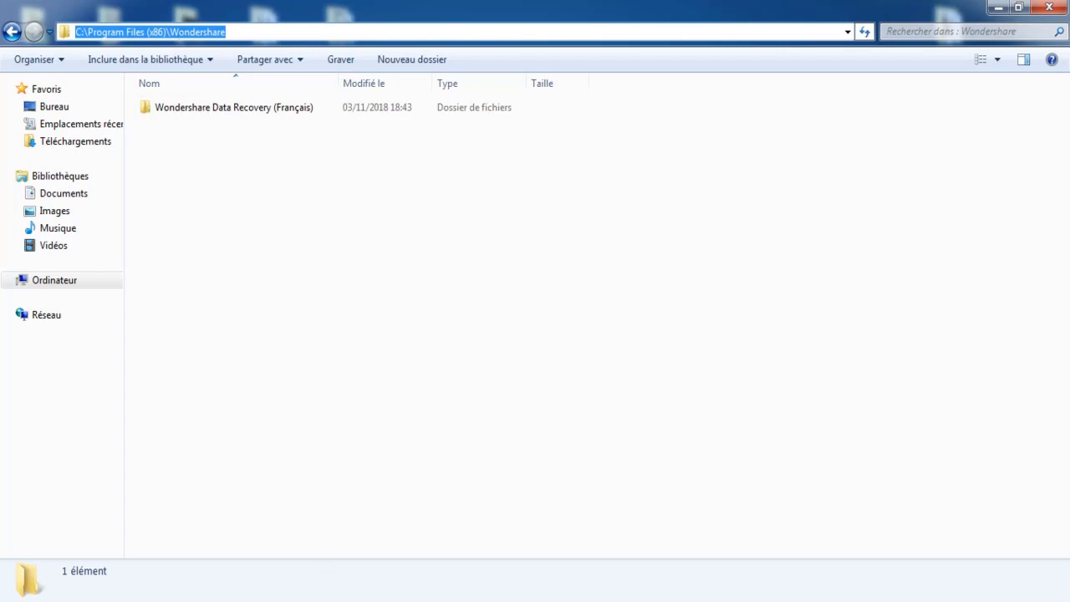
Switch to the crack program, replace the installation directory with the copied path C:\Program Files (x86)\Wondershare and try to apply the crack.
key("alt+Tab")
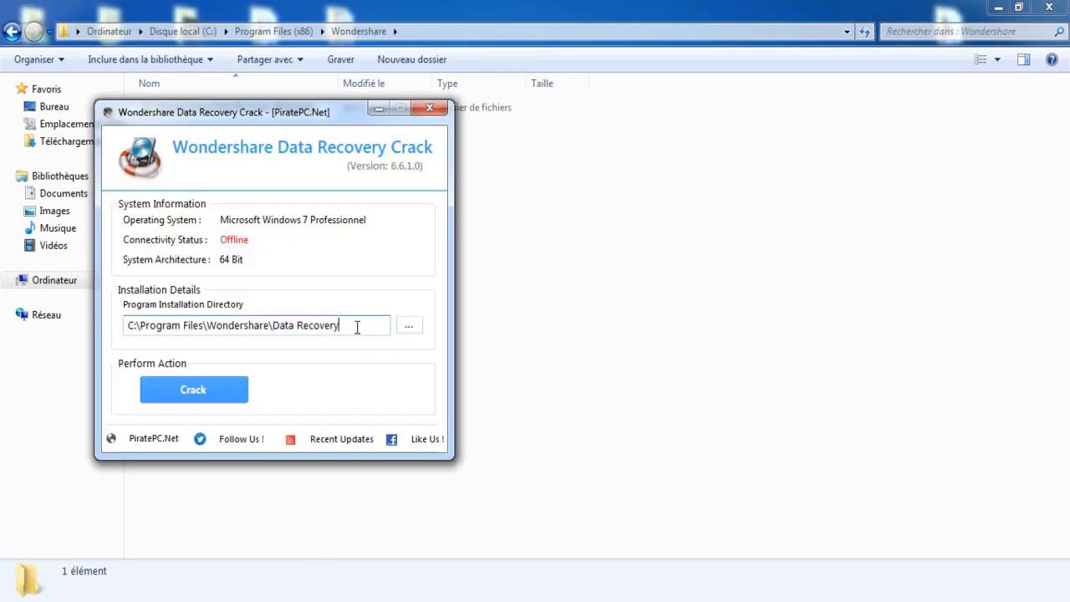
left_click_drag(357, 327, 112, 327)
right_click(143, 322)
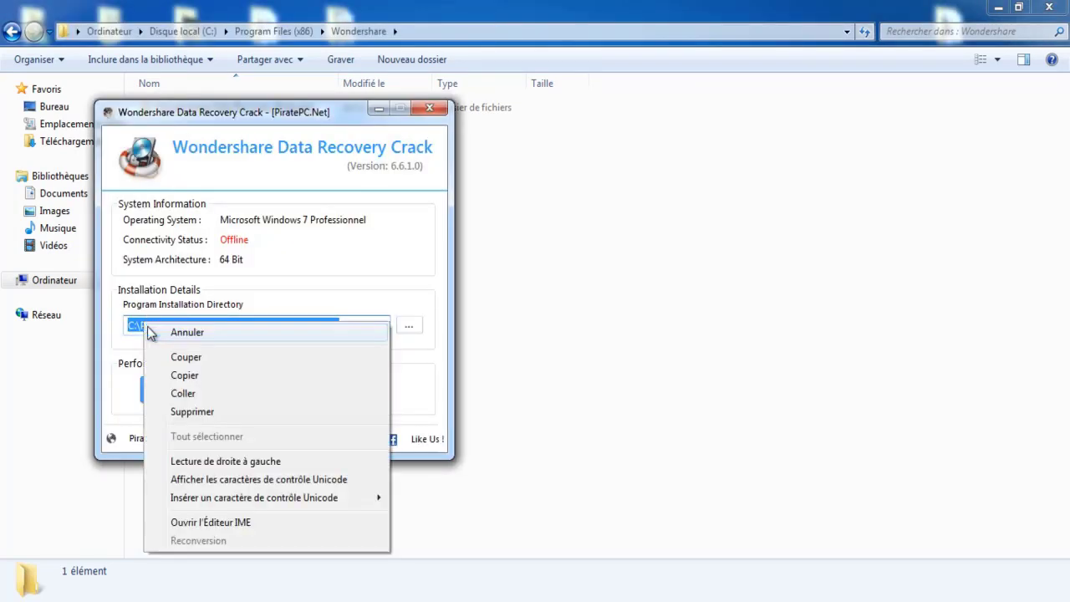
left_click(194, 393)
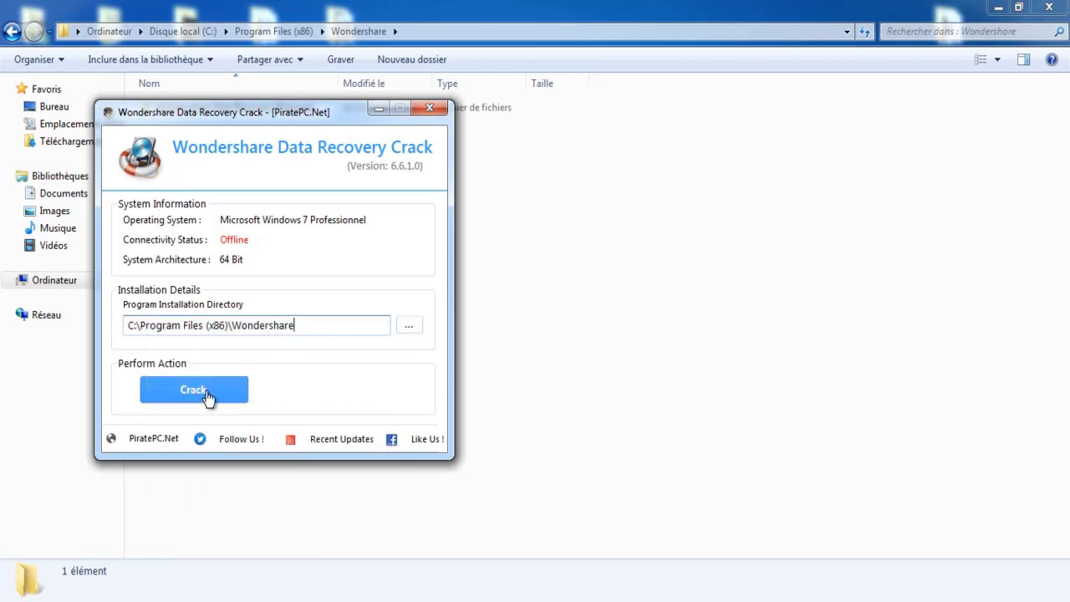
left_click(209, 396)
left_click(666, 371)
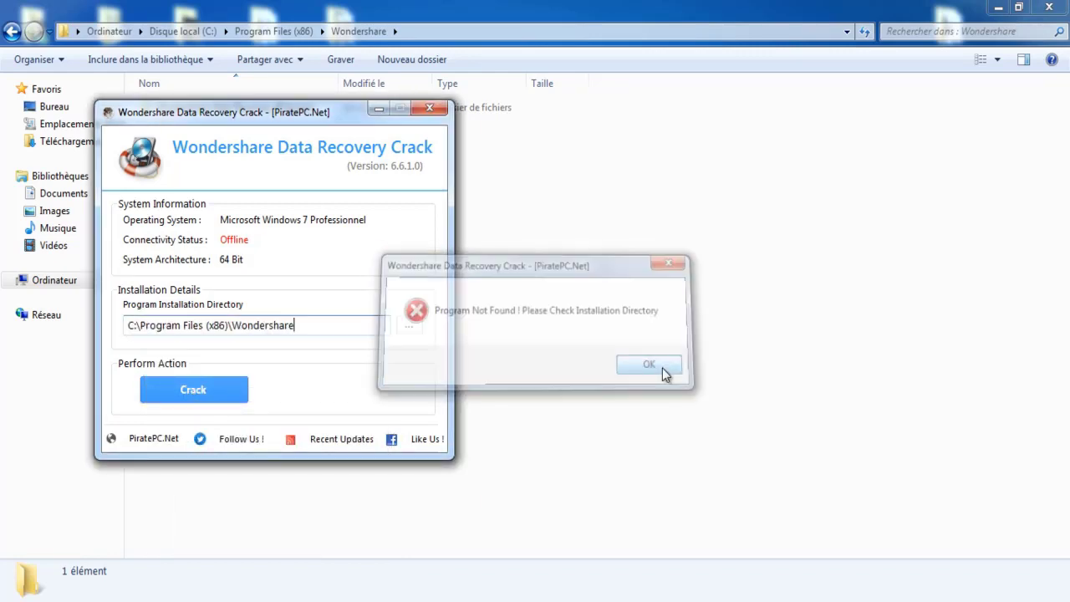
left_click(245, 391)
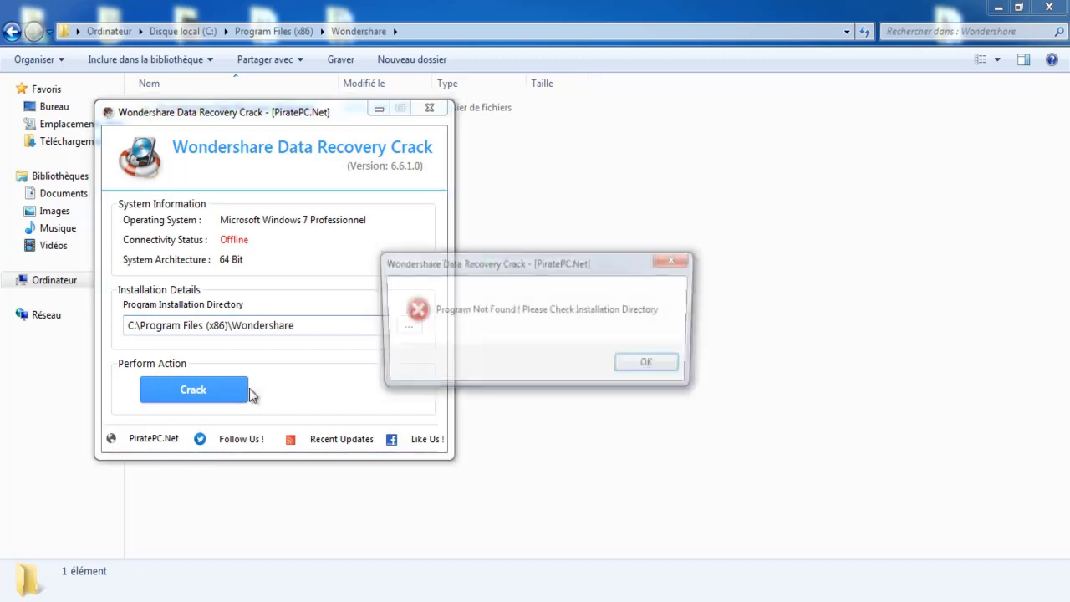
left_click(651, 366)
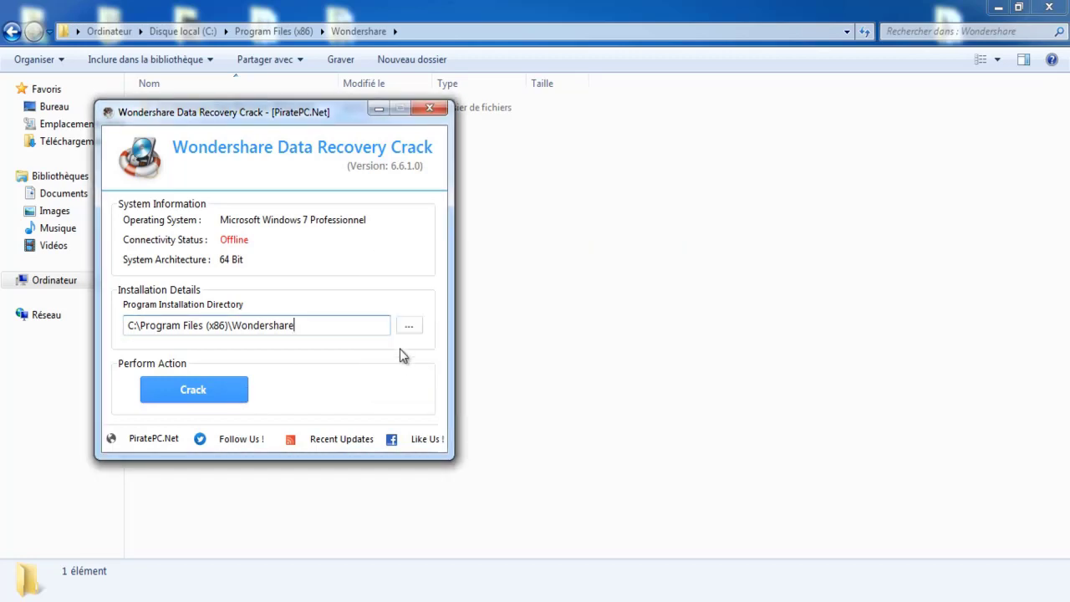
Browse for the installation directory and look through the Programmes folder on the local C: drive.
left_click(409, 327)
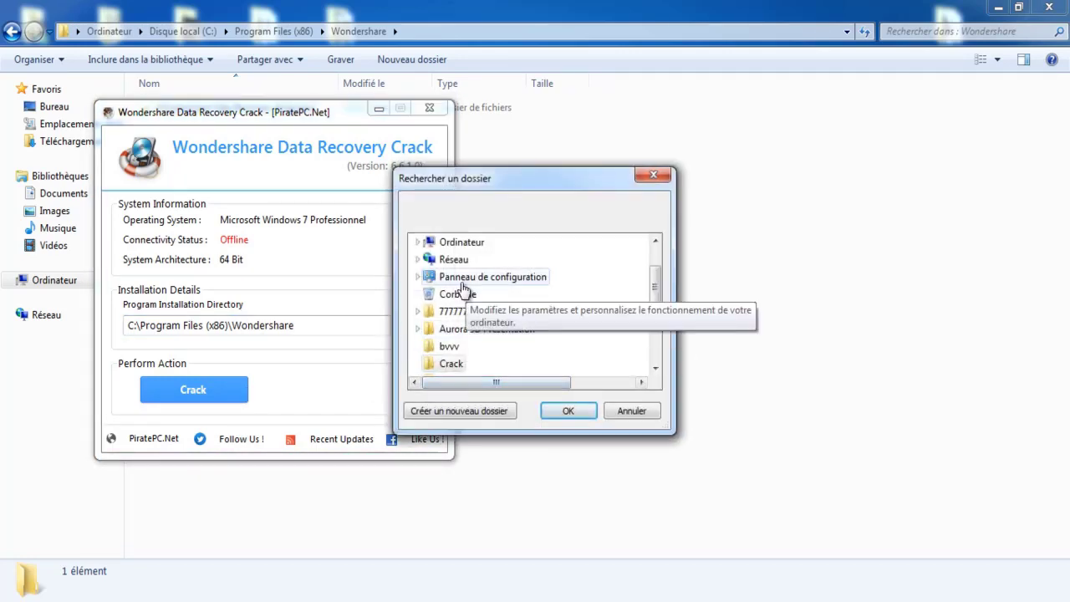
left_click(418, 242)
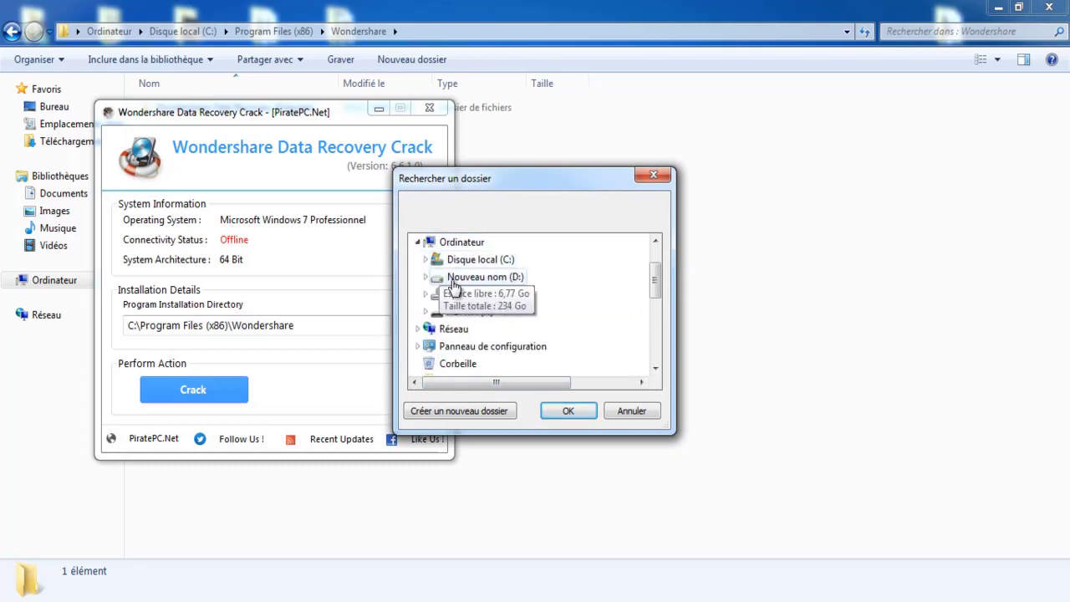
left_click(425, 260)
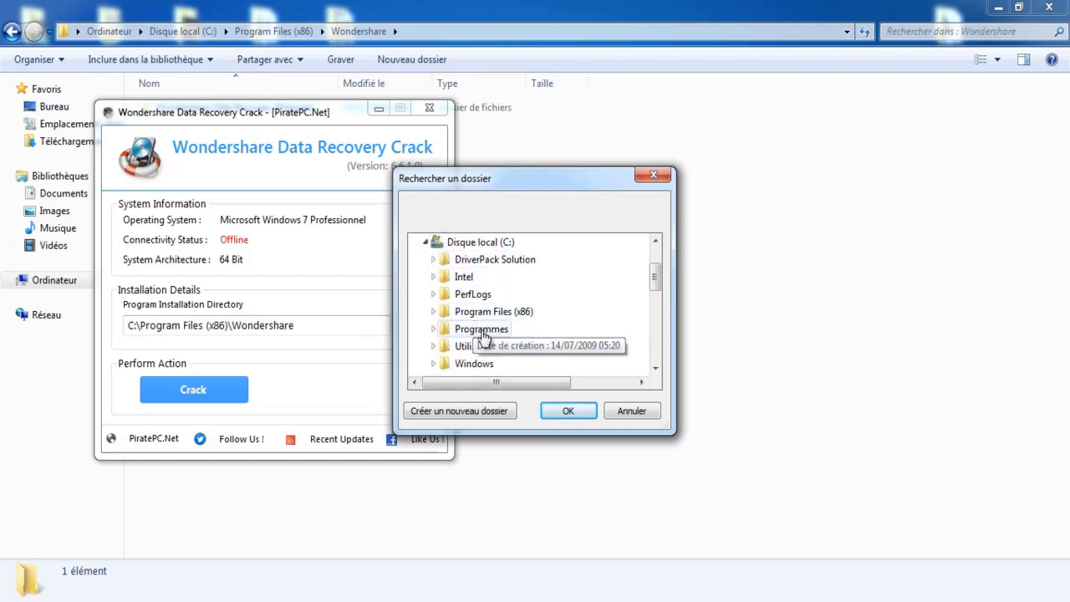
left_click(436, 329)
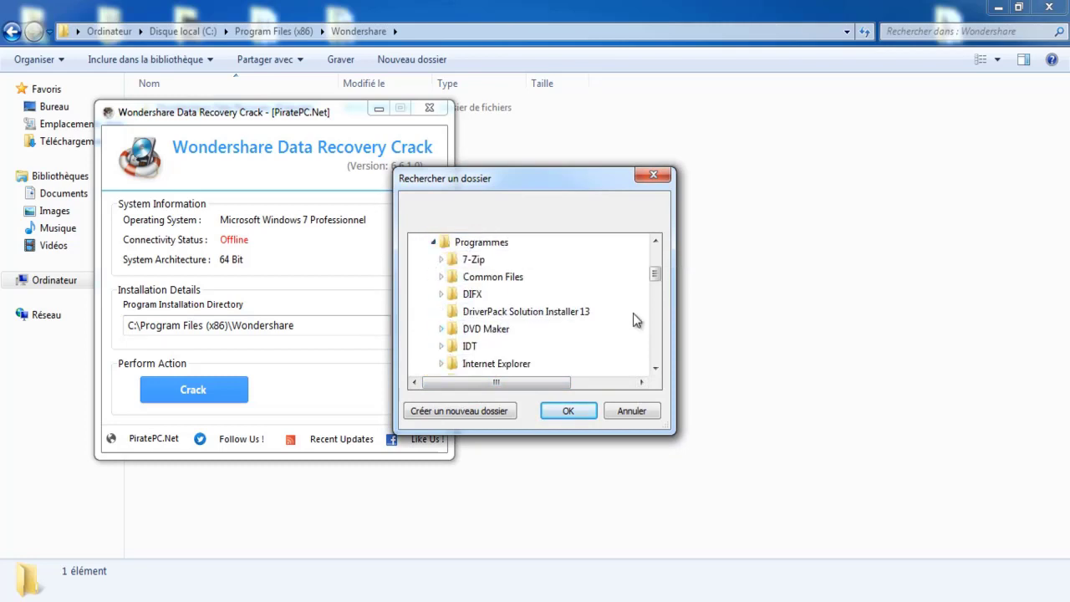
left_click_drag(657, 275, 656, 318)
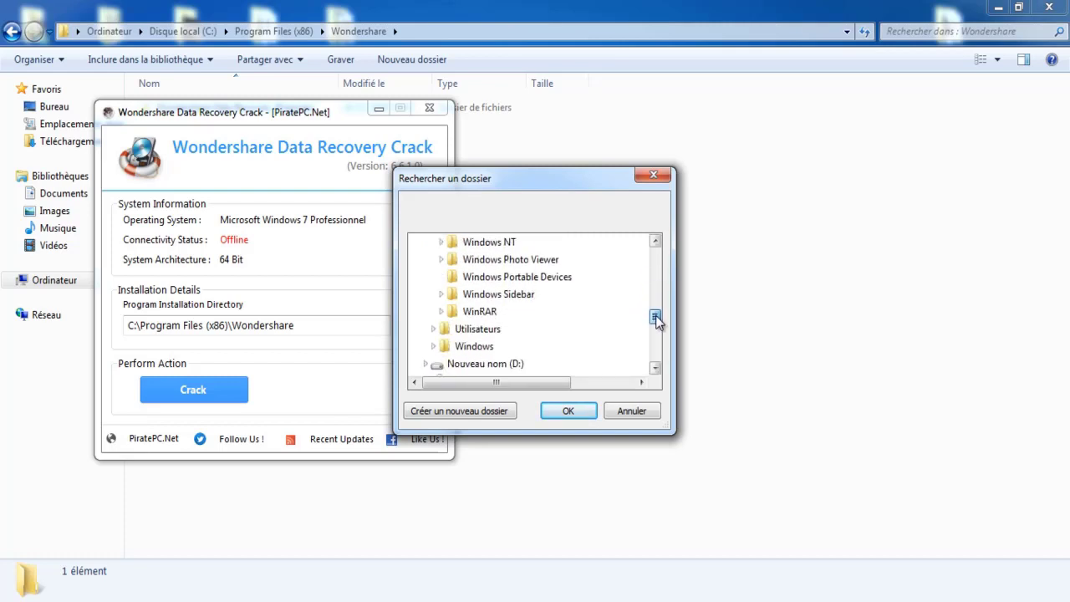
left_click_drag(657, 315, 657, 269)
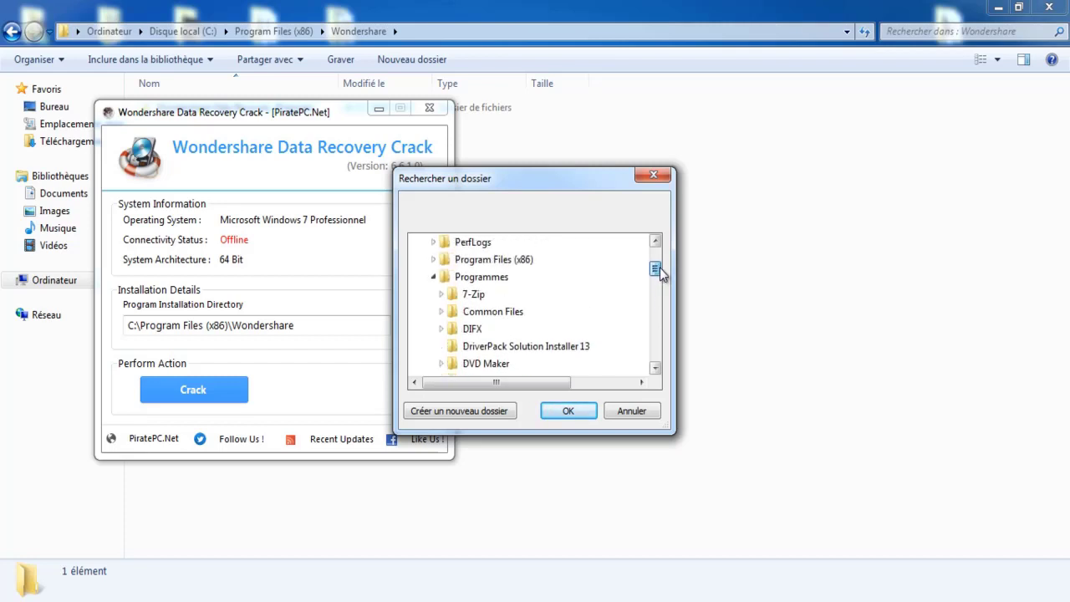
left_click(433, 277)
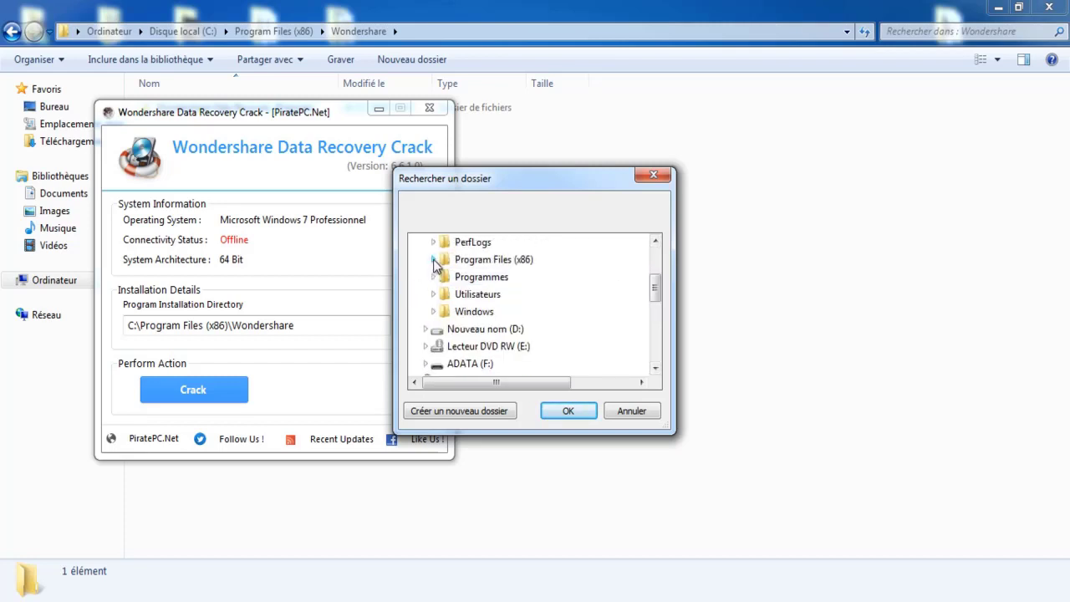
Choose the Wondershare folder in Program Files (x86) as the program installation directory and try to apply the crack.
left_click(433, 260)
left_click_drag(657, 268, 655, 299)
left_click_drag(656, 312, 655, 325)
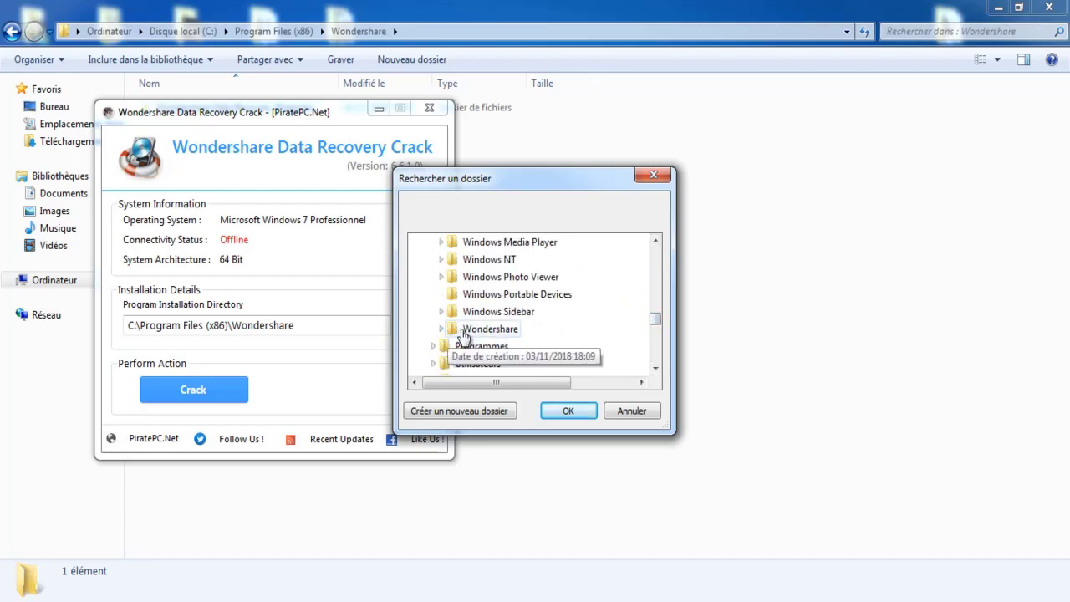
left_click(465, 330)
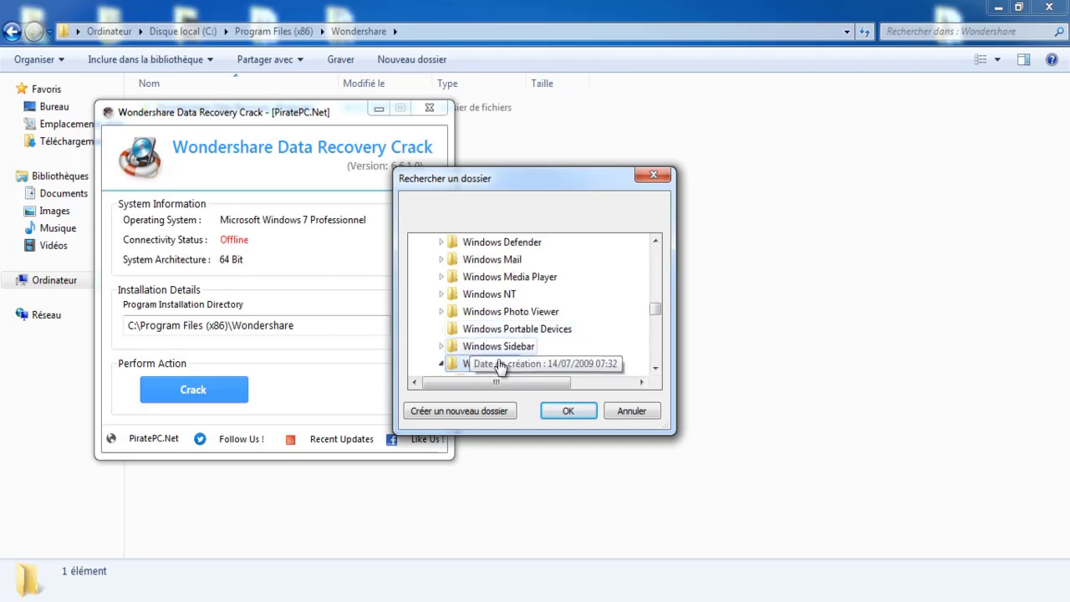
left_click(565, 412)
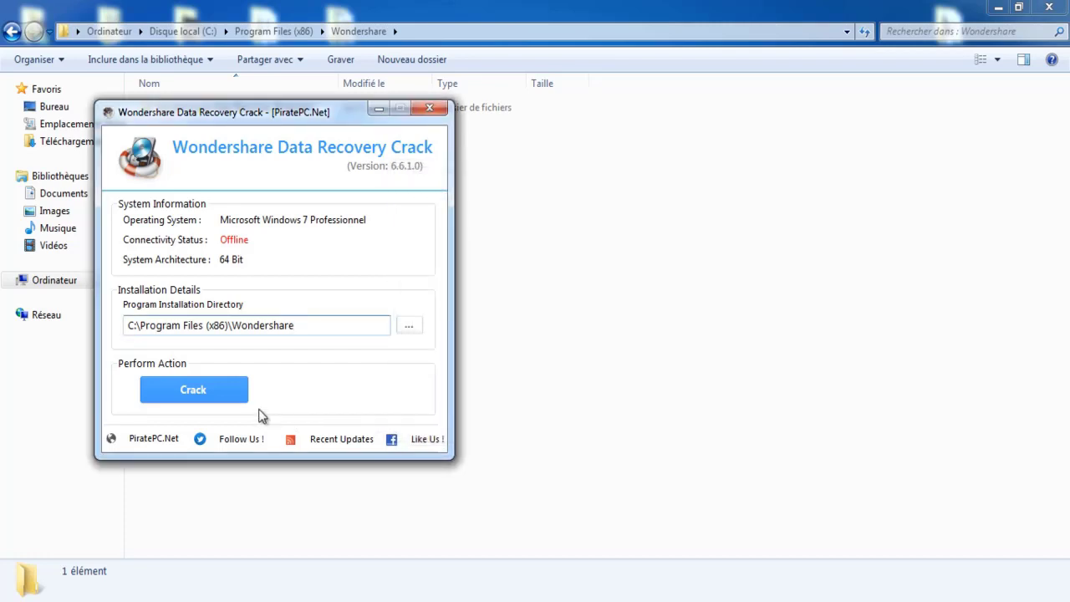
left_click(217, 393)
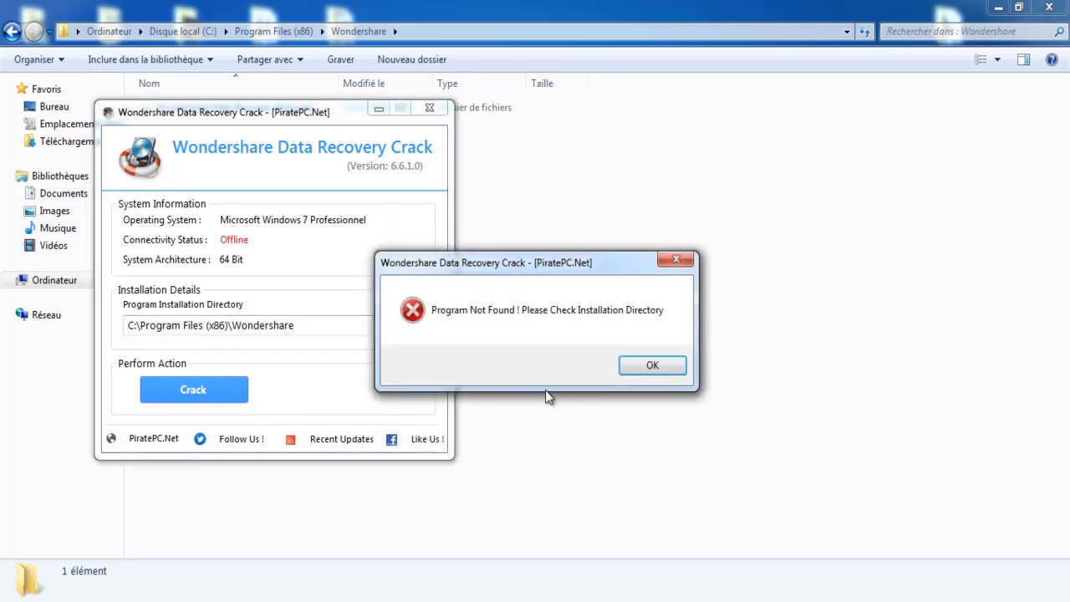
left_click(632, 372)
Browse for the program installation directory and choose the Wondershare Data Recovery (Français) folder inside Program Files (x86)\Wondershare.
left_click(407, 326)
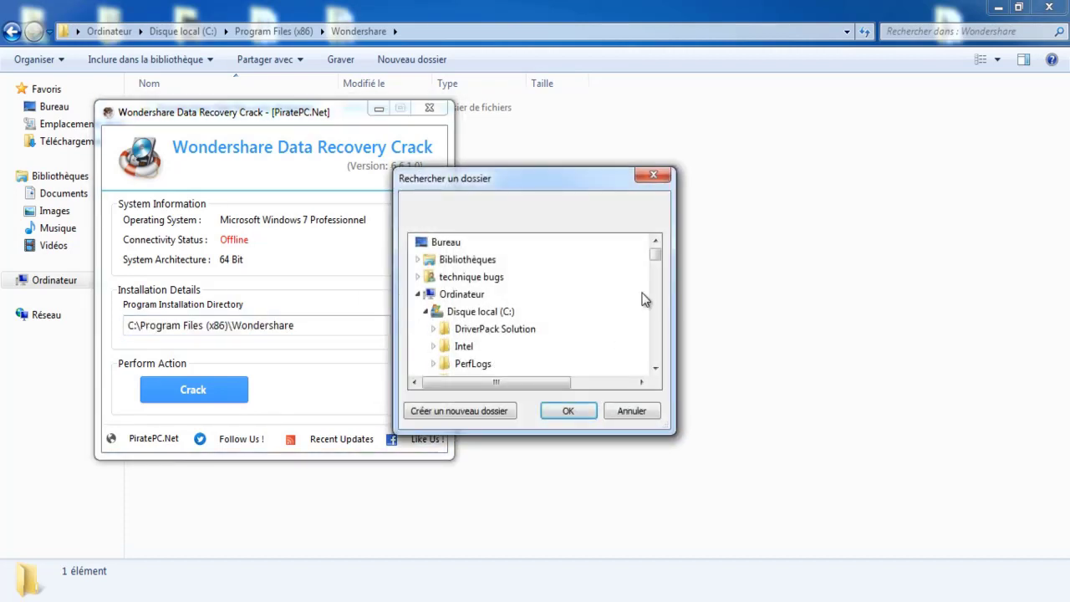
left_click_drag(656, 368, 656, 369)
left_click(468, 277)
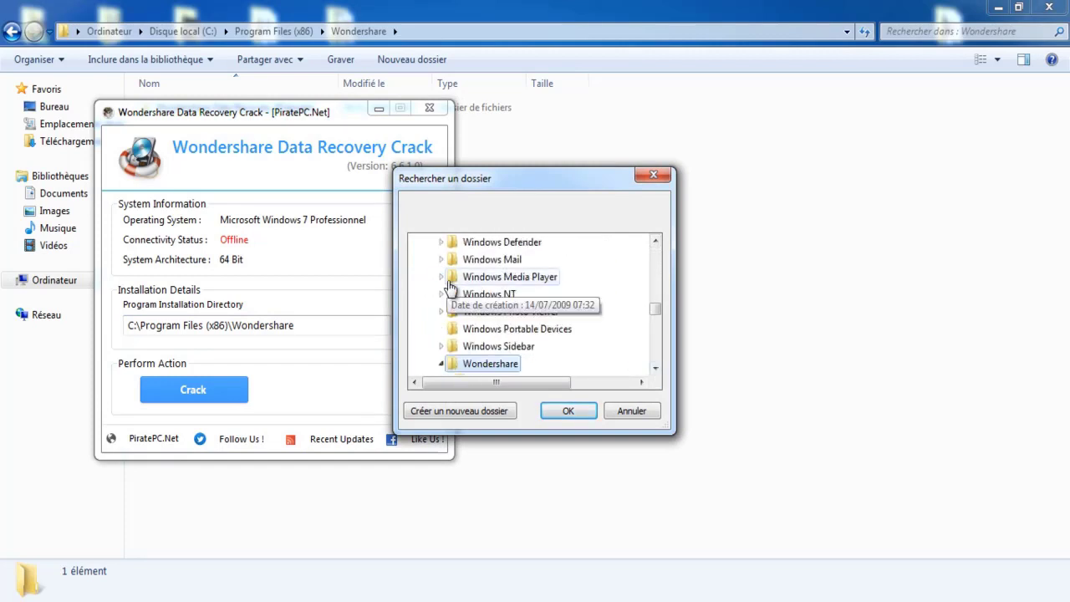
double_click(656, 370)
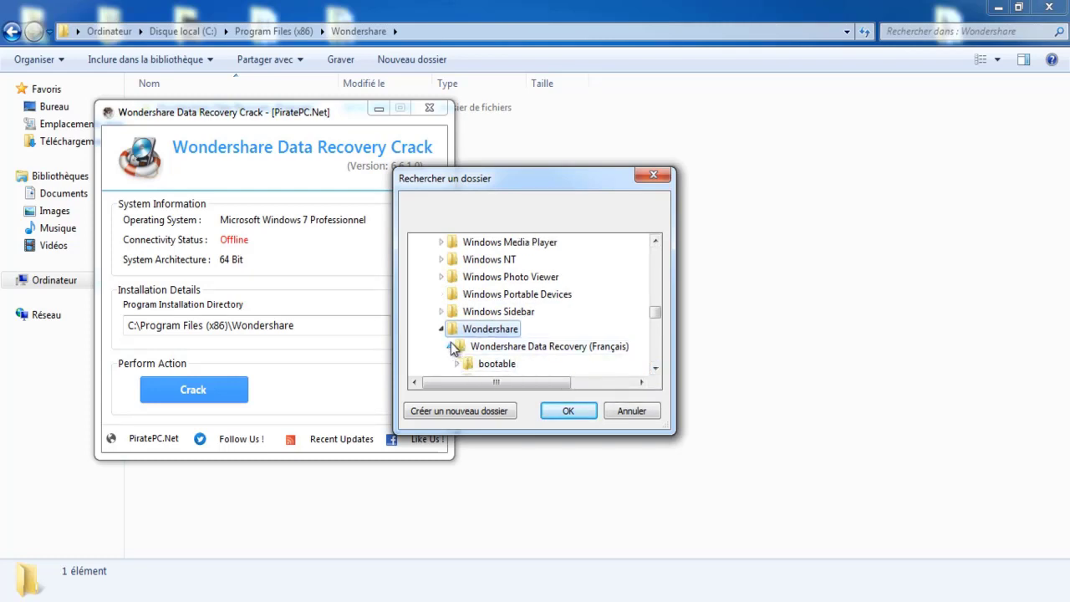
left_click(451, 346)
left_click(451, 346)
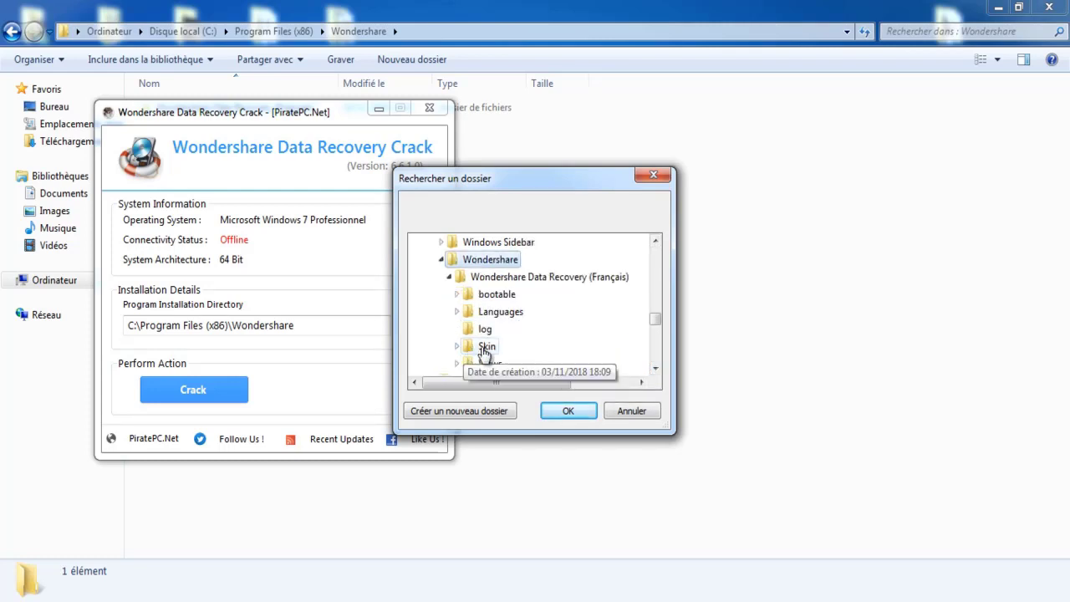
left_click(506, 278)
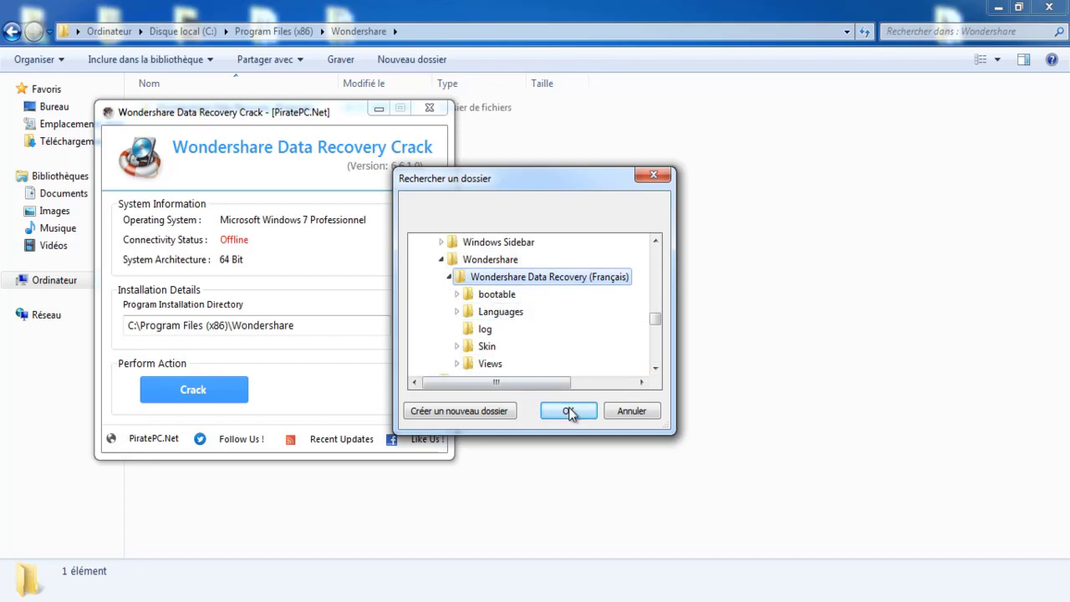
left_click(655, 369)
left_click(656, 369)
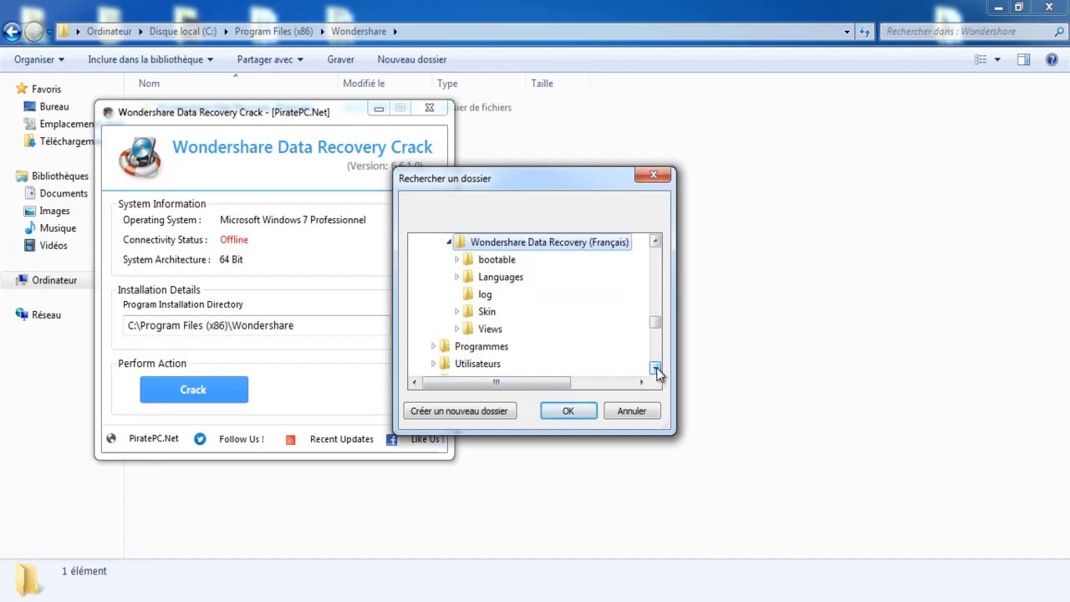
left_click(563, 413)
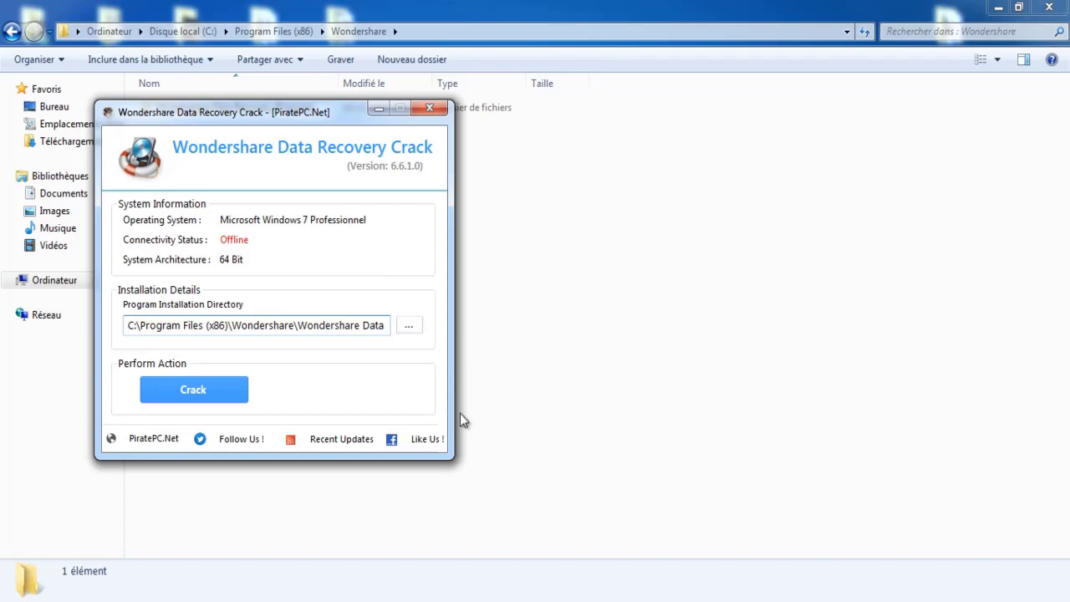
Apply the crack to the chosen installation directory and dismiss the messages.
left_click(211, 394)
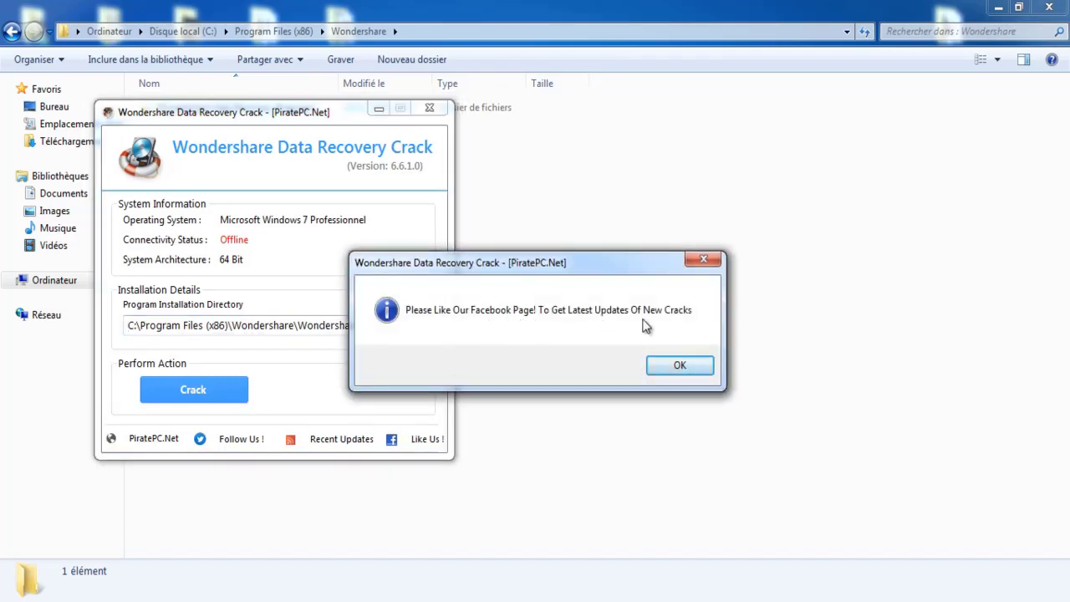
left_click(674, 365)
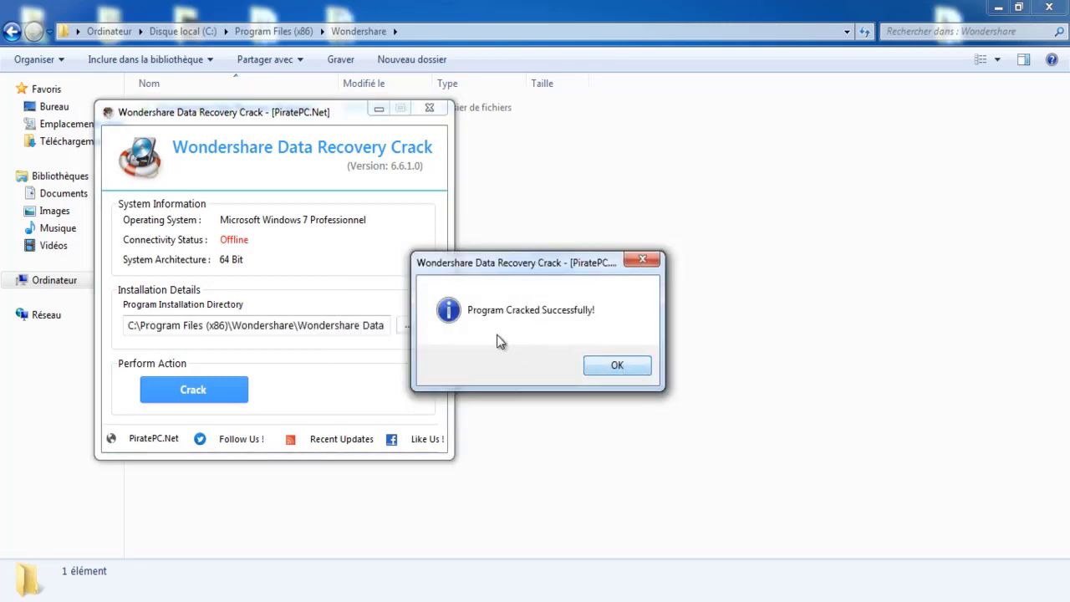
left_click(602, 368)
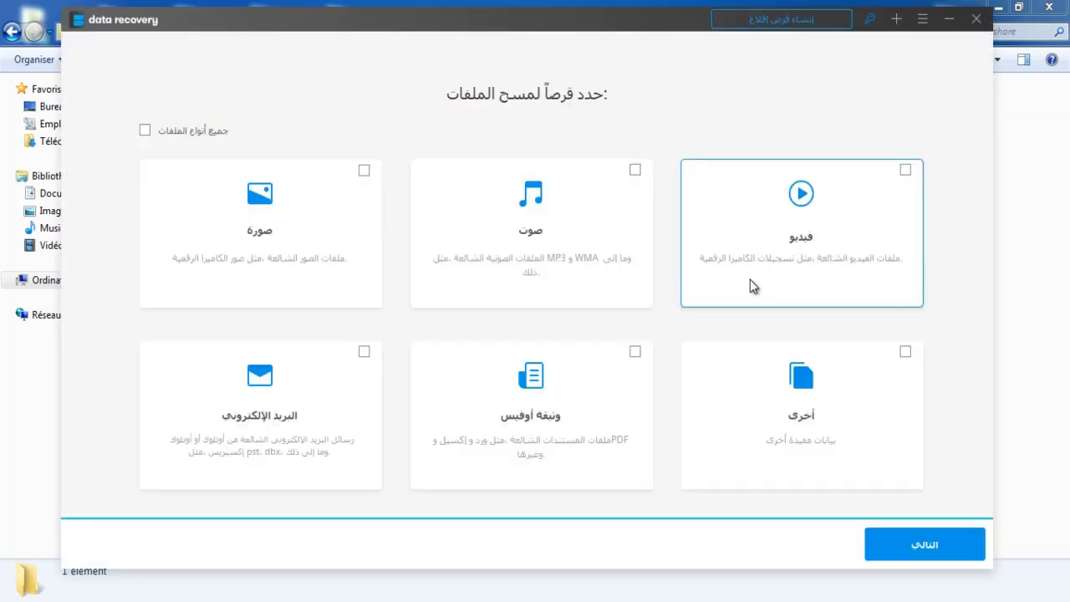
Choose only video as the file type to recover, scan the C: drive and close the scan completion message.
left_click(901, 171)
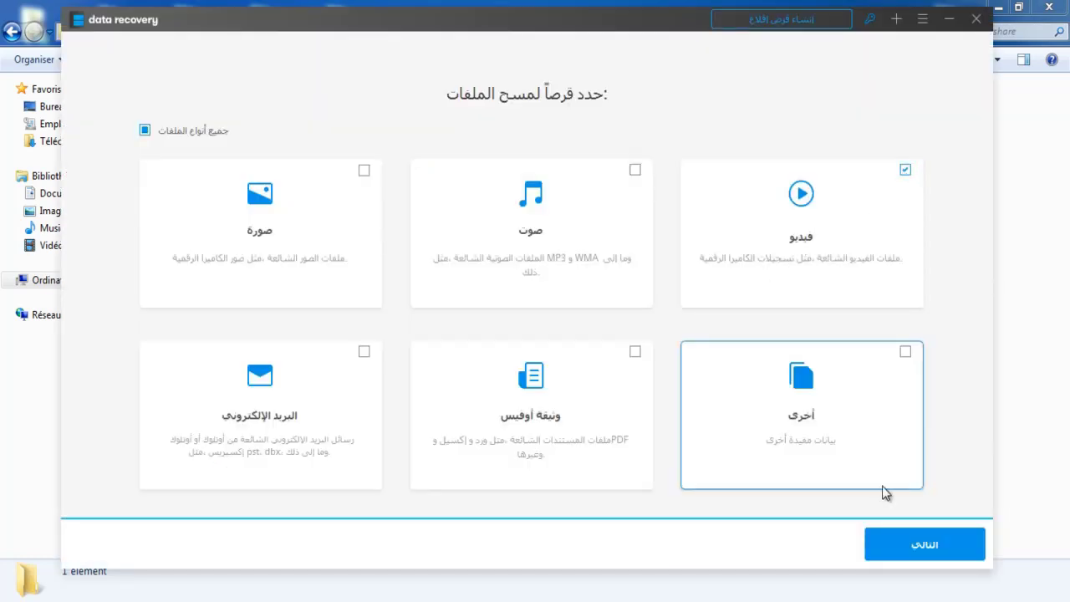
left_click(909, 546)
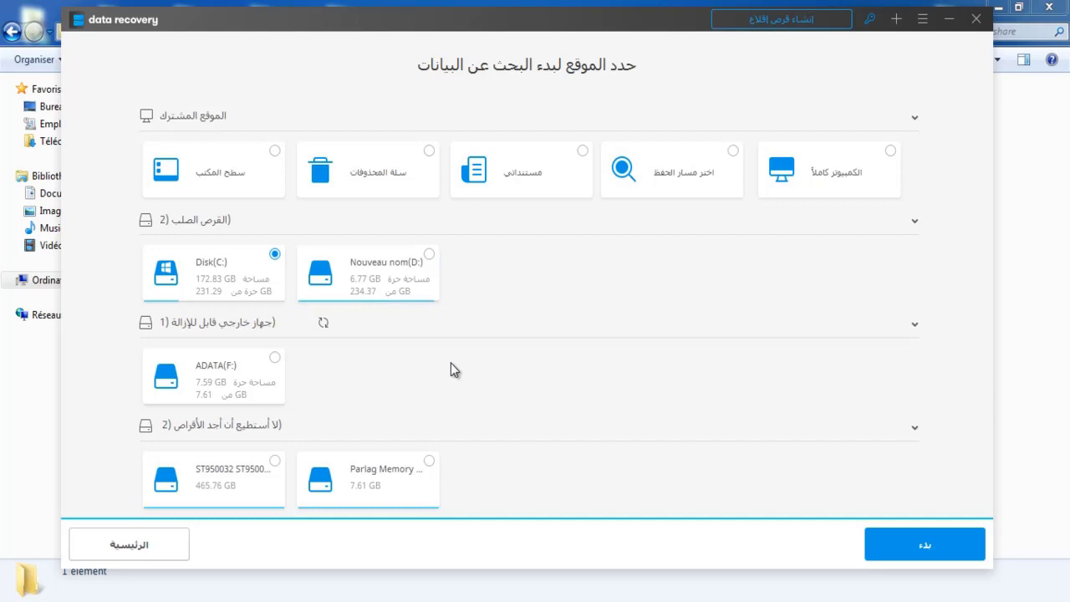
left_click(896, 547)
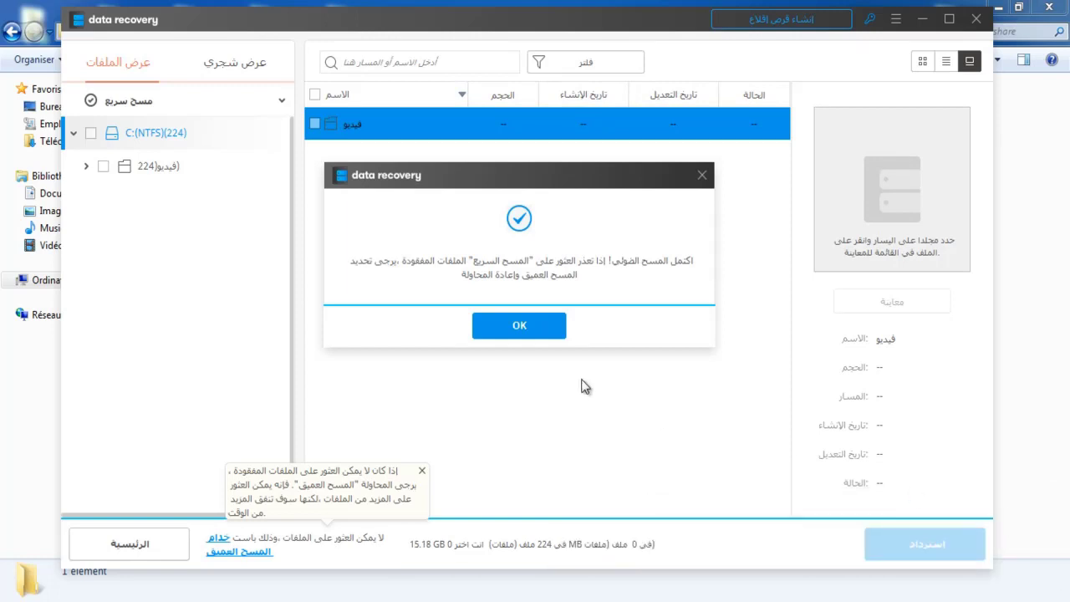
left_click(520, 328)
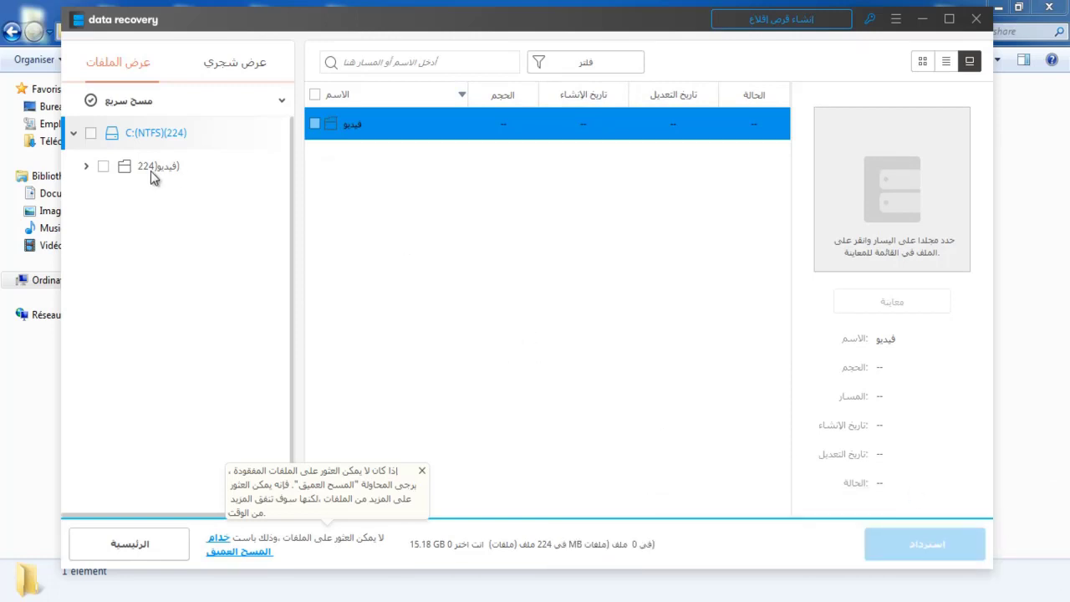
Expand the video folder in the C: scan results and mark the MP4, WMV and AVI groups for recovery.
left_click(87, 167)
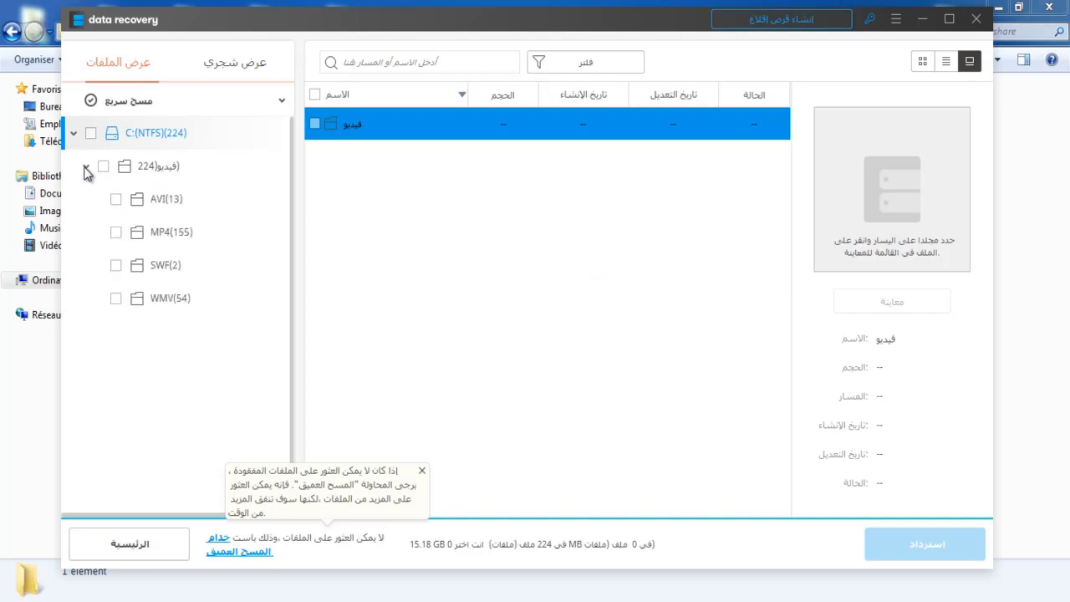
left_click(114, 236)
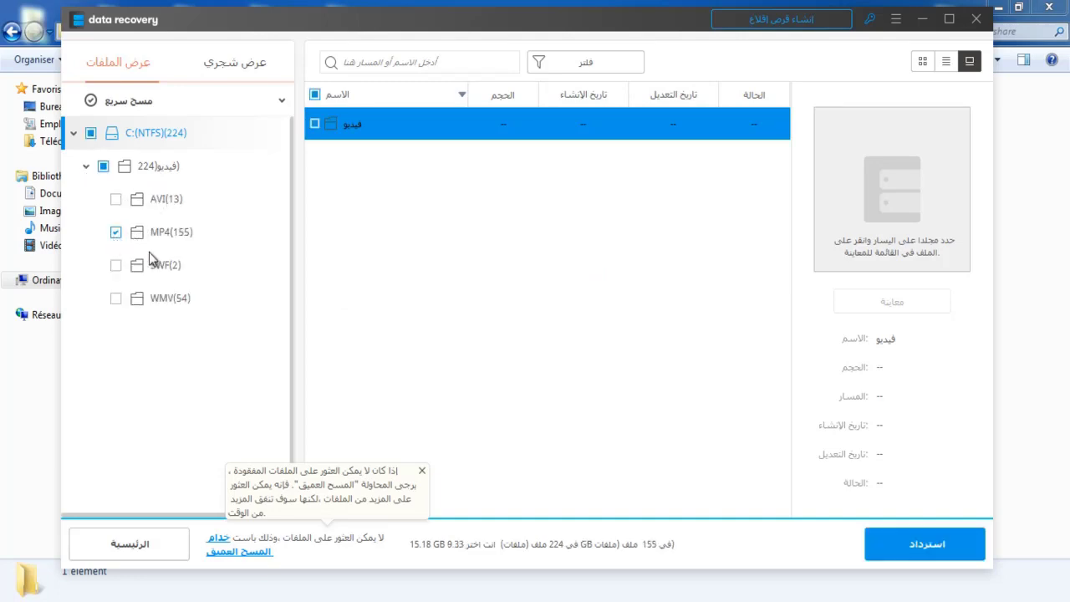
left_click(116, 301)
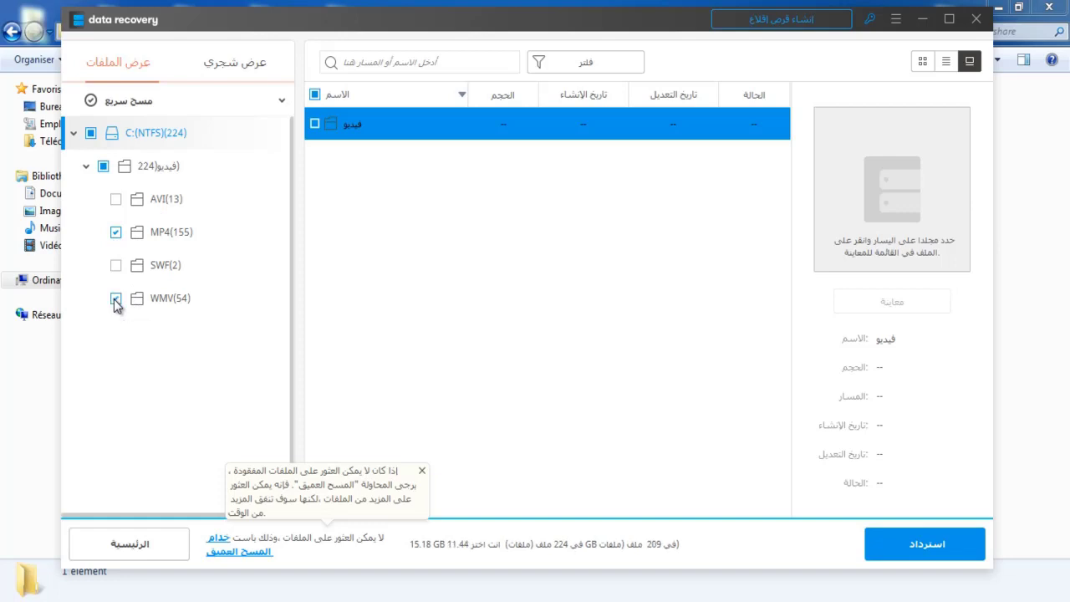
left_click(116, 200)
Start recovering the marked videos and select the user profile's Desktop folder on the C: drive as the save location.
left_click(921, 548)
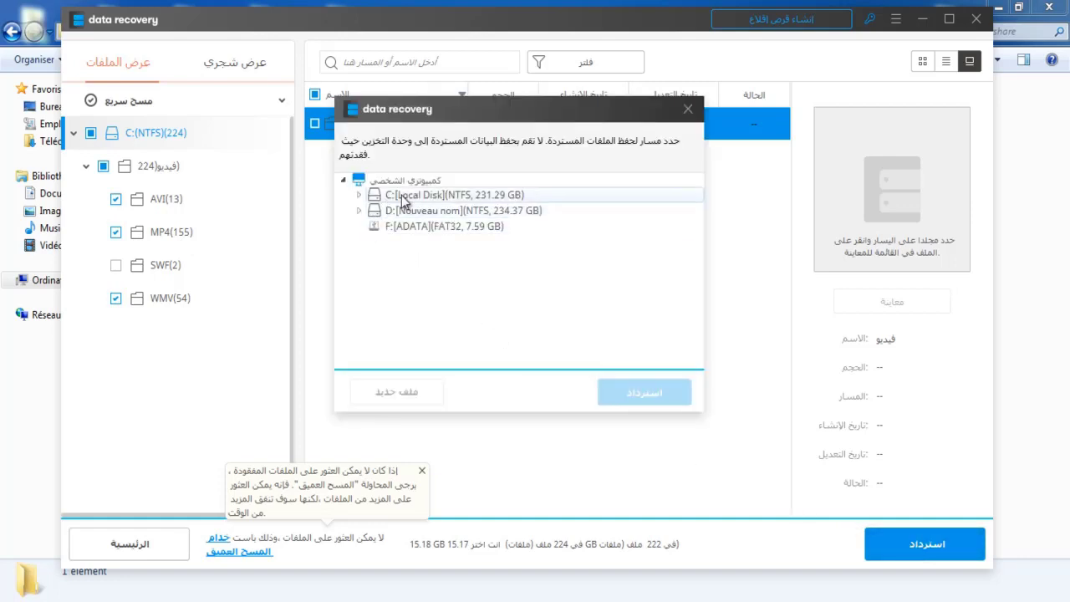
left_click(359, 195)
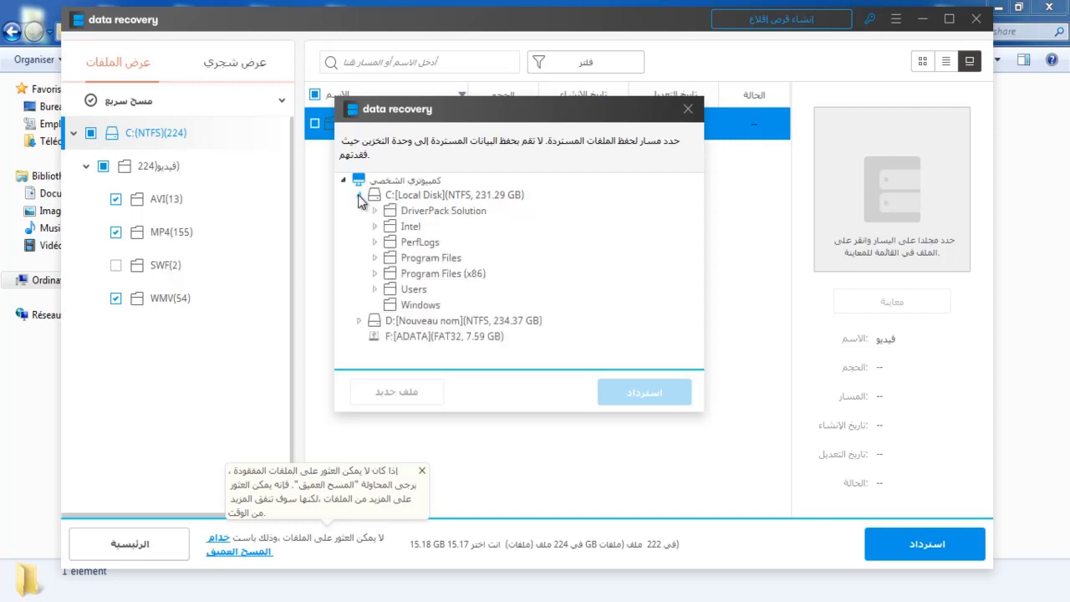
left_click(375, 290)
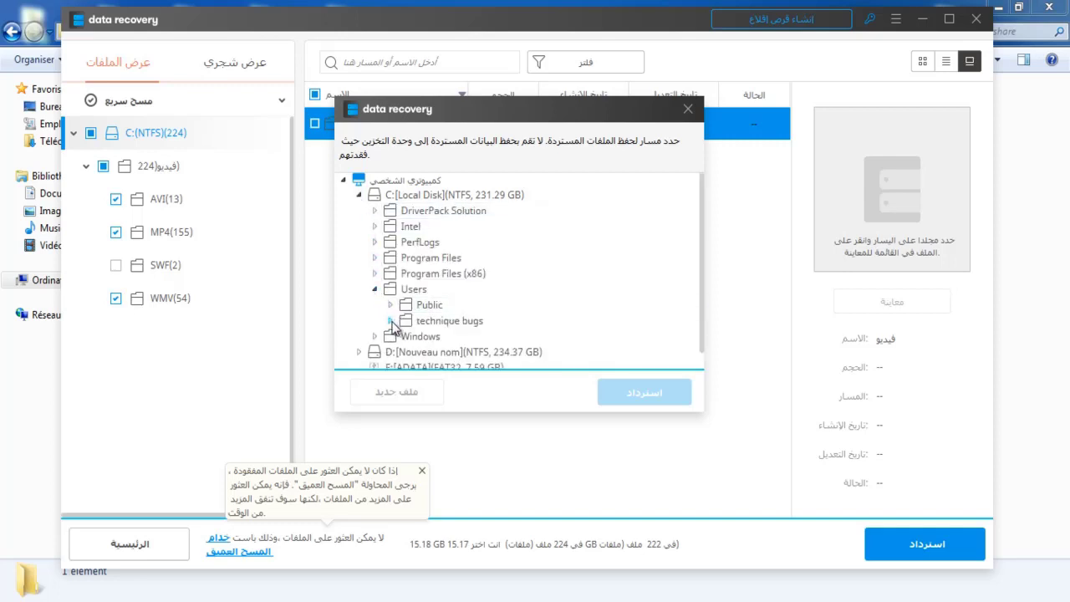
left_click(390, 321)
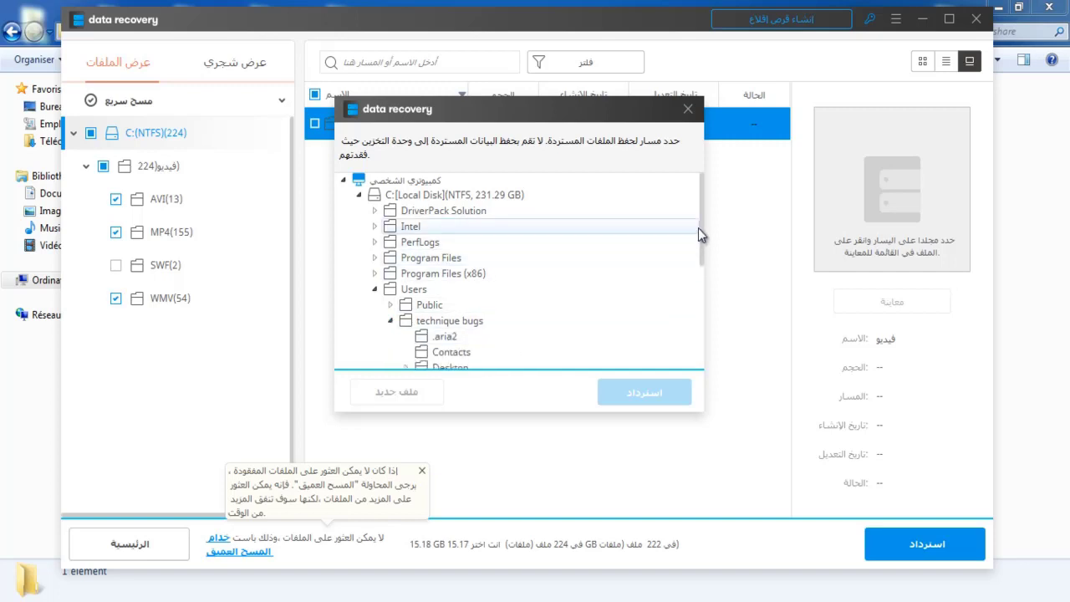
left_click_drag(701, 223, 697, 276)
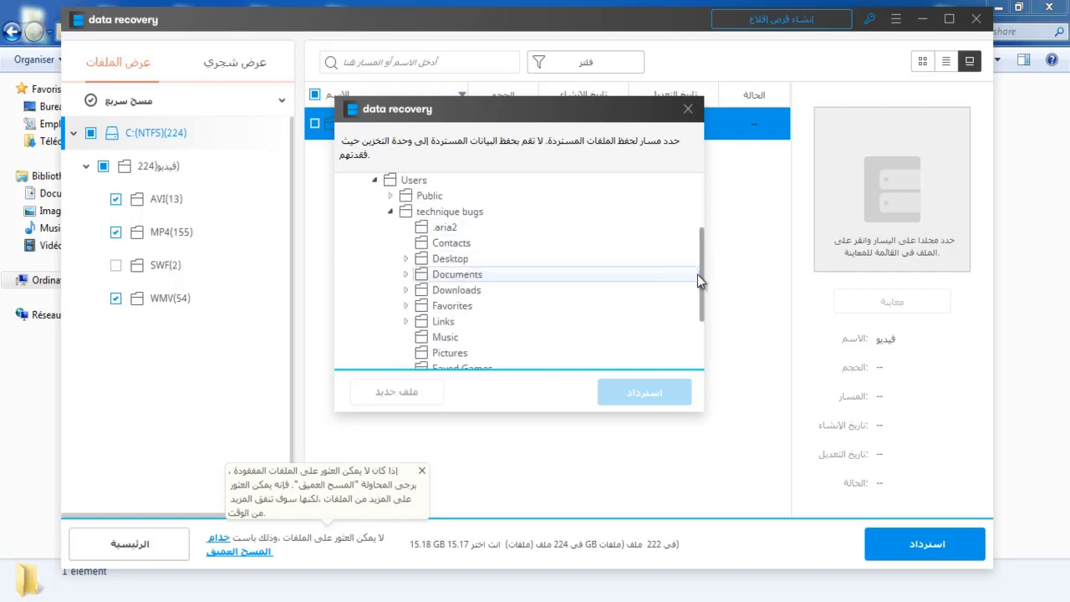
left_click(407, 259)
left_click(452, 260)
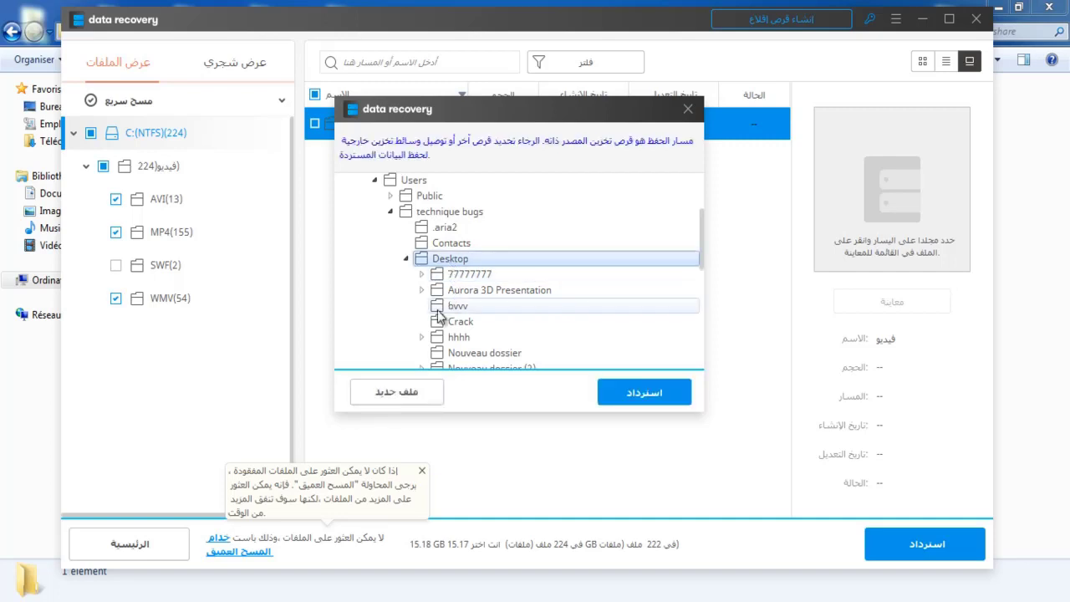
Create a new folder with the default name on the Desktop, recover the videos into it and dismiss the message.
left_click(415, 393)
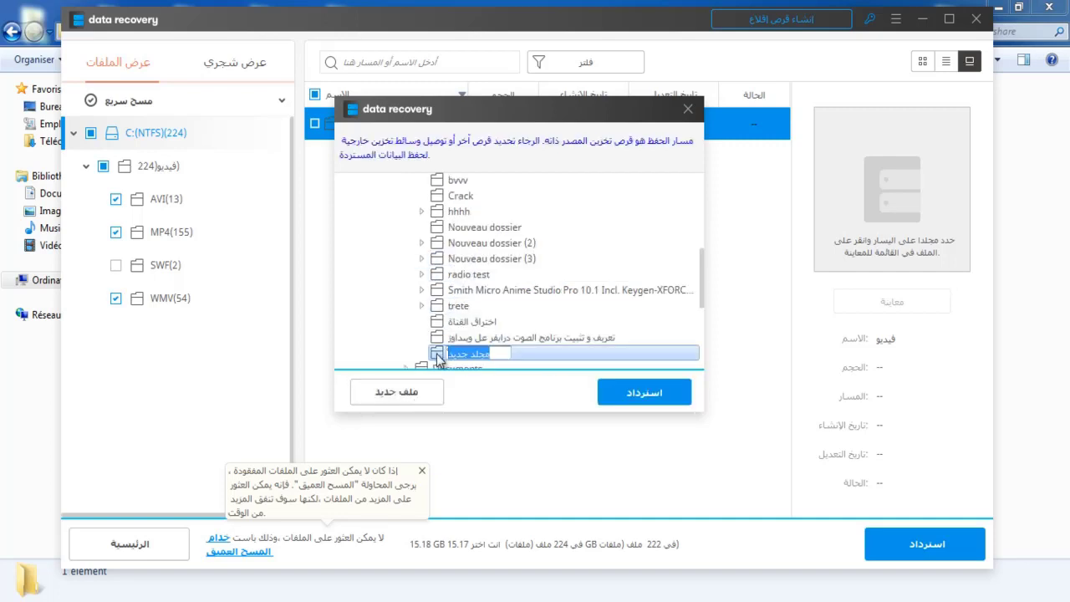
left_click(440, 358)
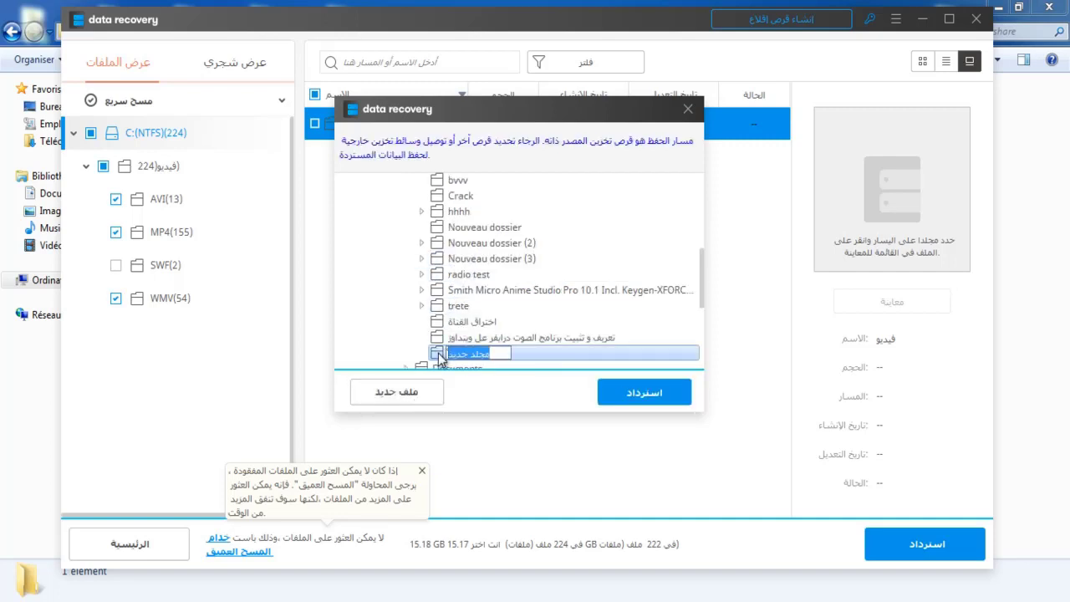
left_click(638, 394)
left_click(545, 293)
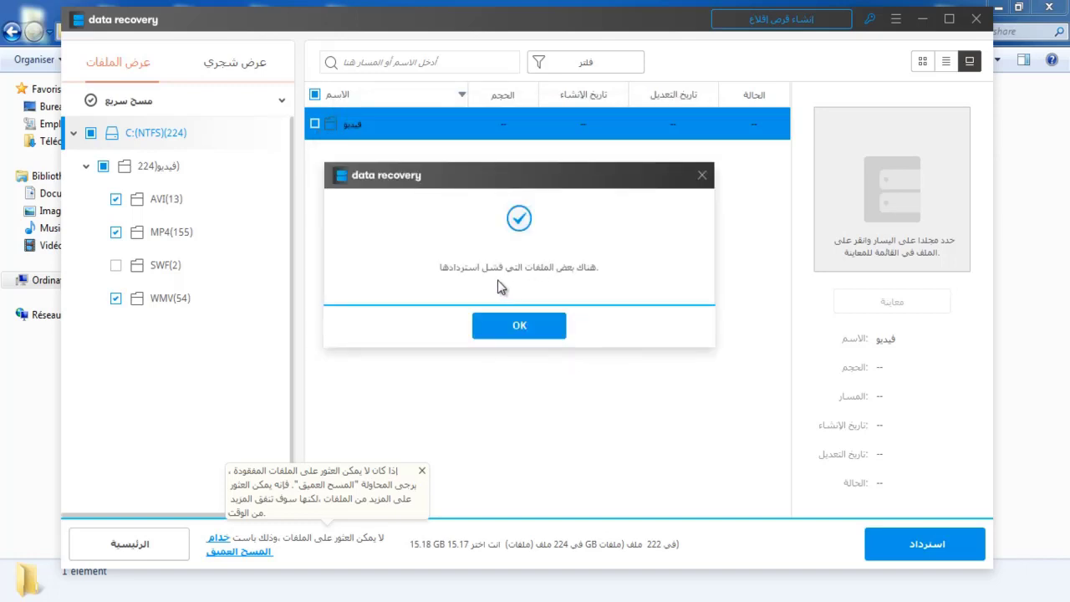
left_click(516, 332)
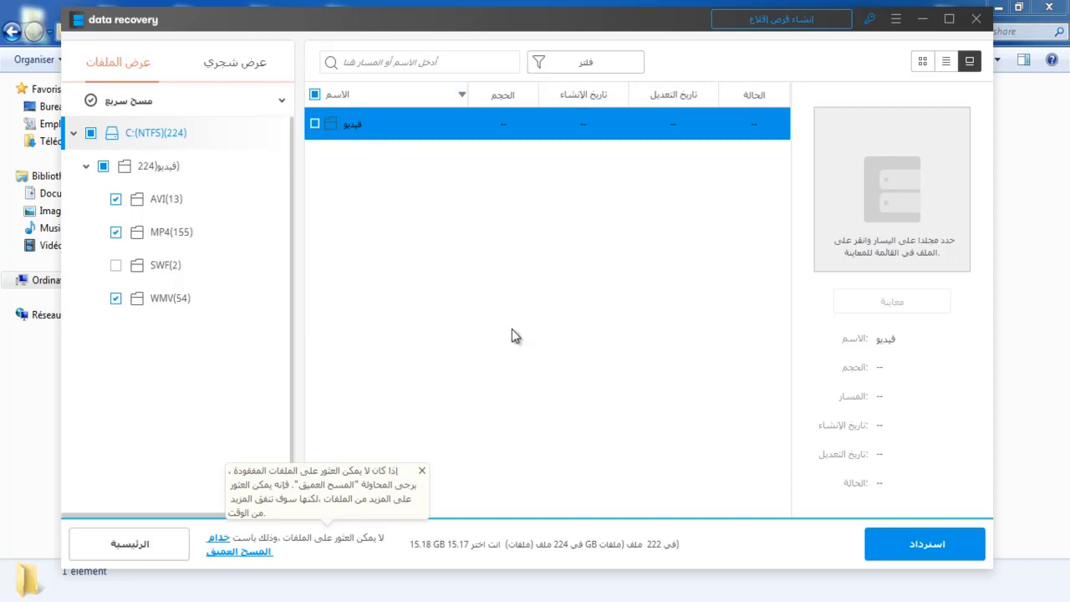
Minimize the data recovery window, and close the crack program and the Wondershare folder window.
left_click(925, 19)
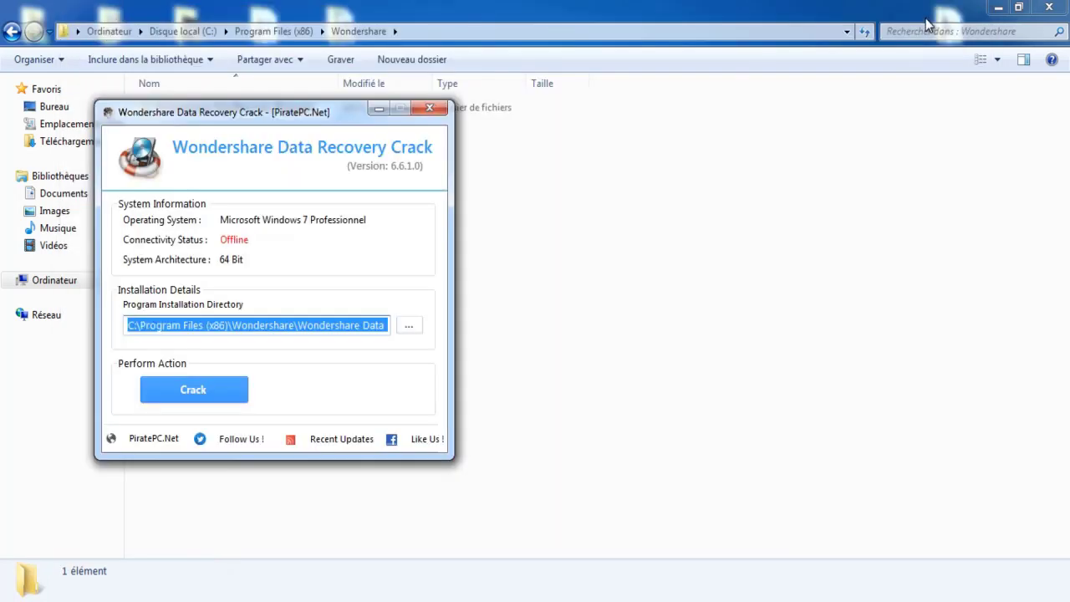
left_click(430, 108)
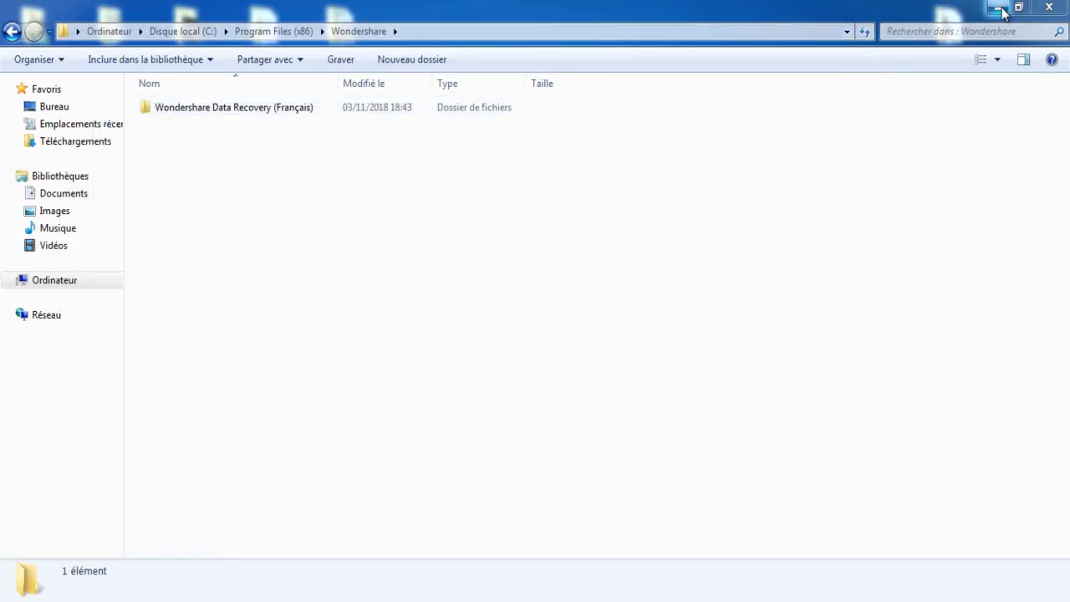
left_click(1050, 8)
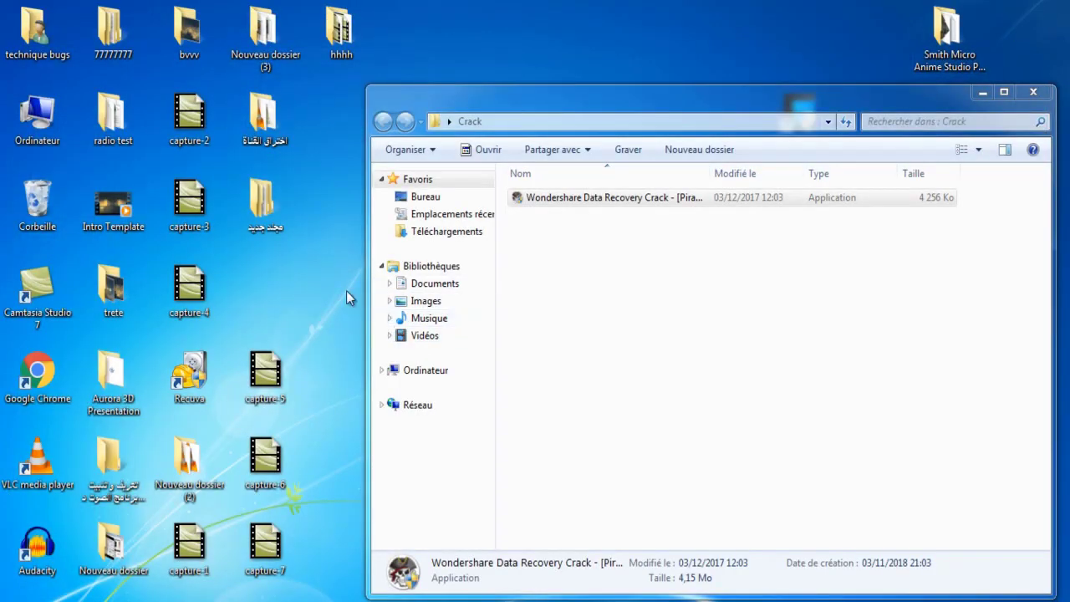
Open the مجلد جديد folder on the desktop and the Data Recovery 2018-11-03 at 21.09.16 folder inside it.
double_click(286, 215)
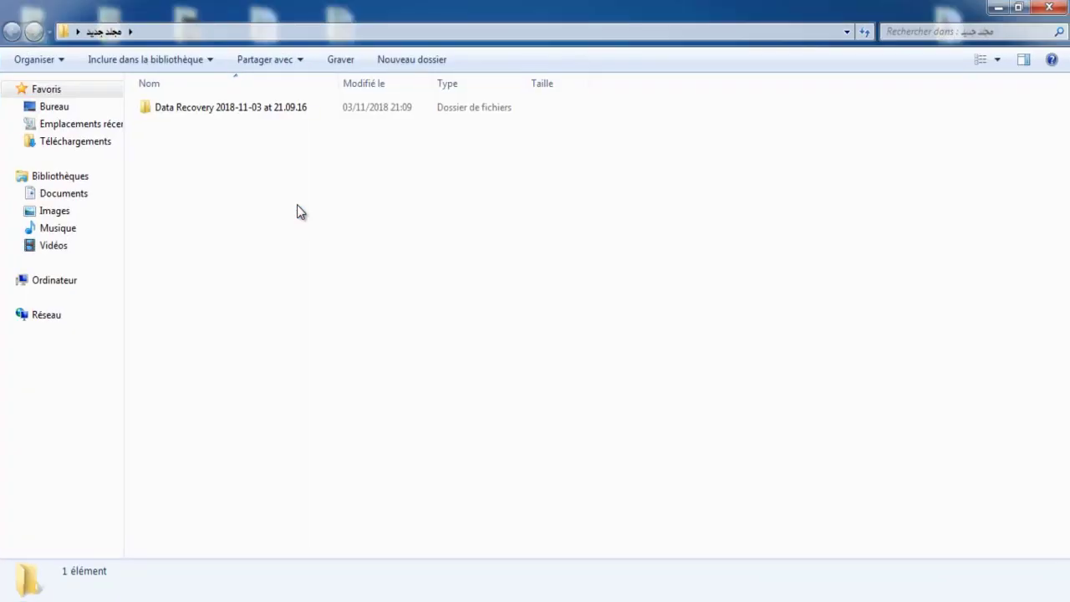
left_click(247, 115)
double_click(247, 115)
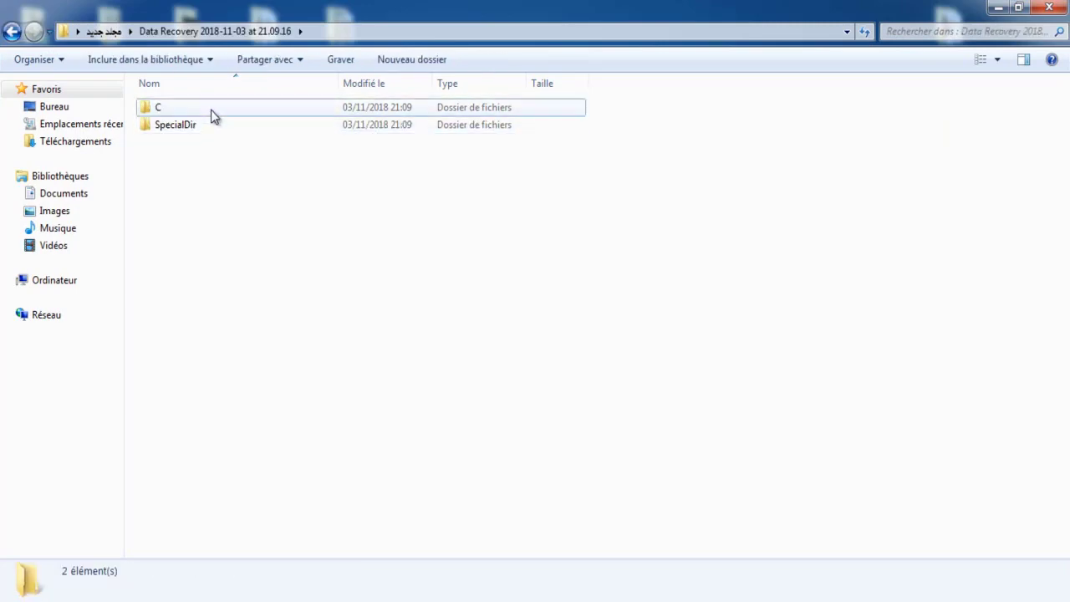